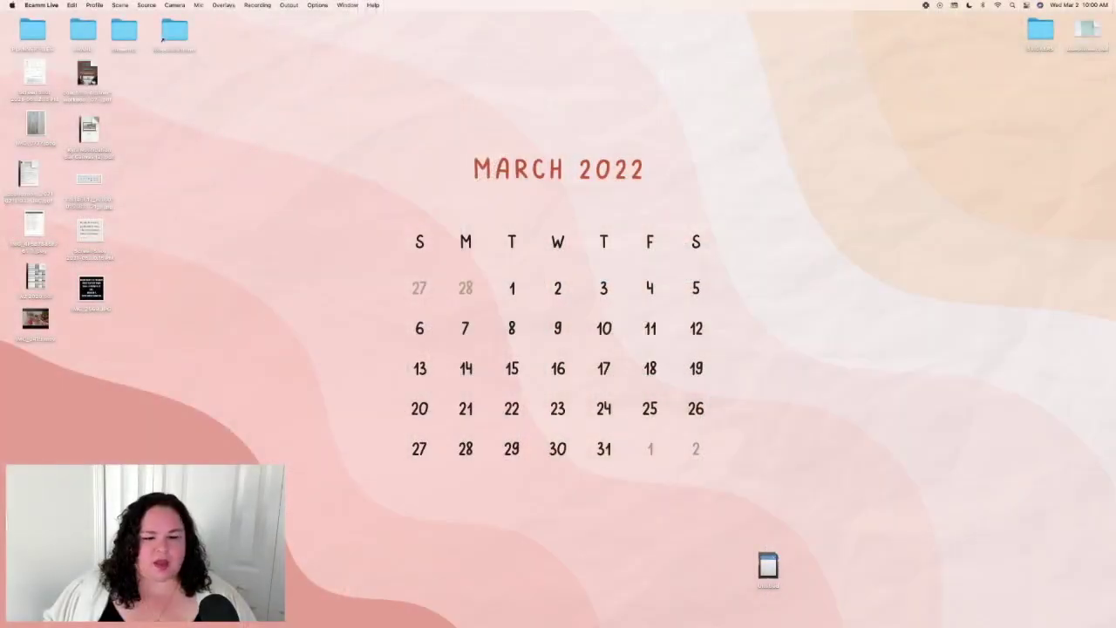
Restore the blueplanner notebook and display page 1, the teal leather cover with gold snaps.
{"action": "mouse_move", "coordinate": [685, 610]}
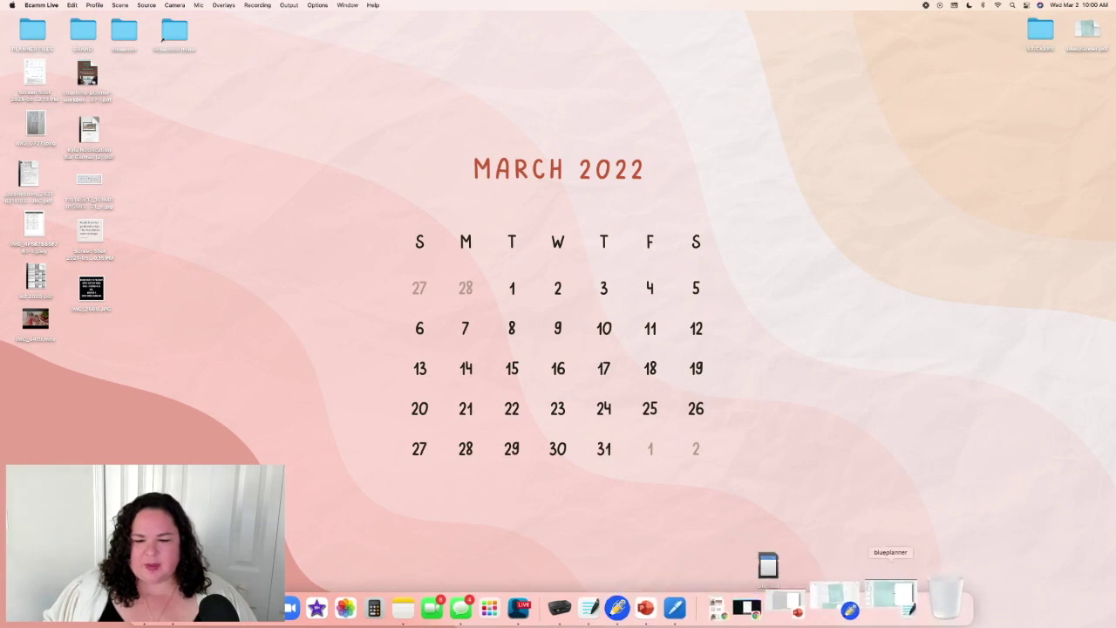
{"action": "left_click", "coordinate": [890, 600]}
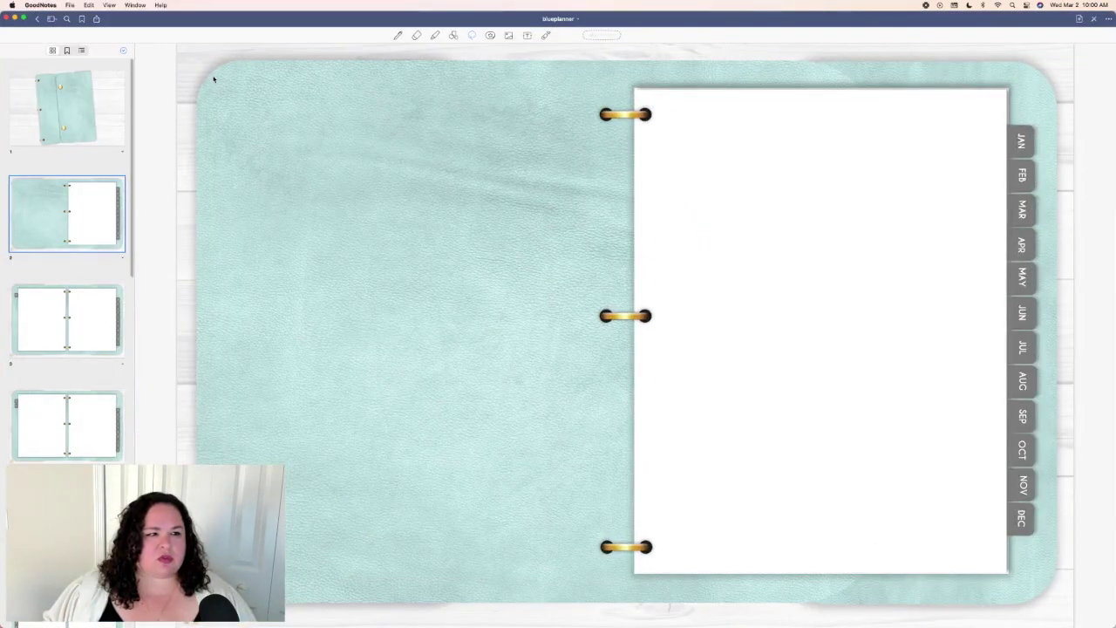
{"action": "left_click", "coordinate": [73, 102]}
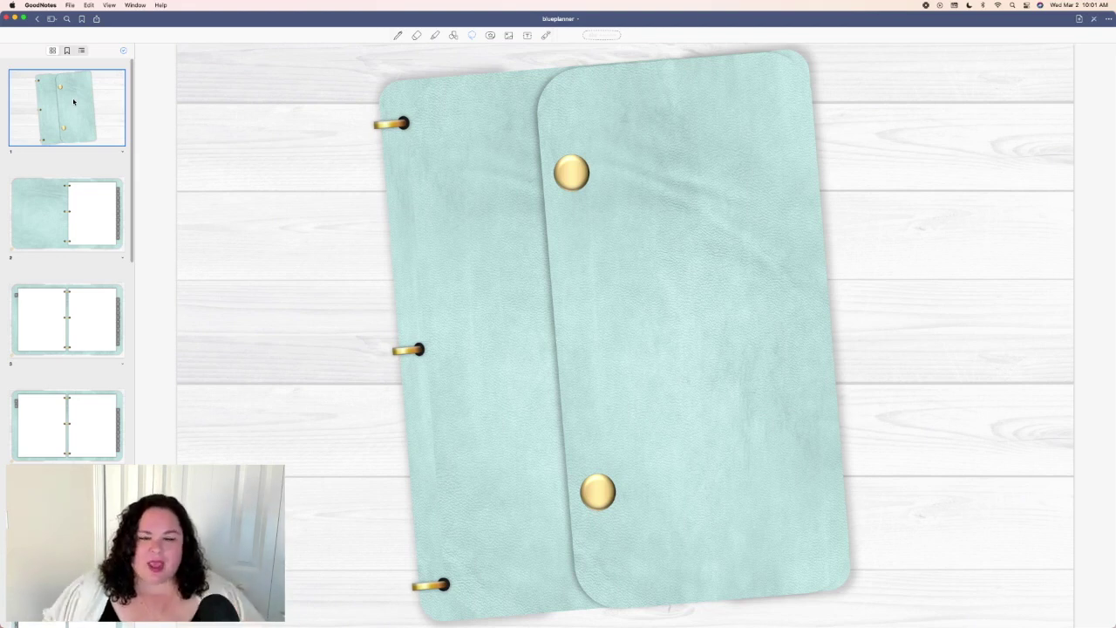
{"action": "mouse_move", "coordinate": [498, 610]}
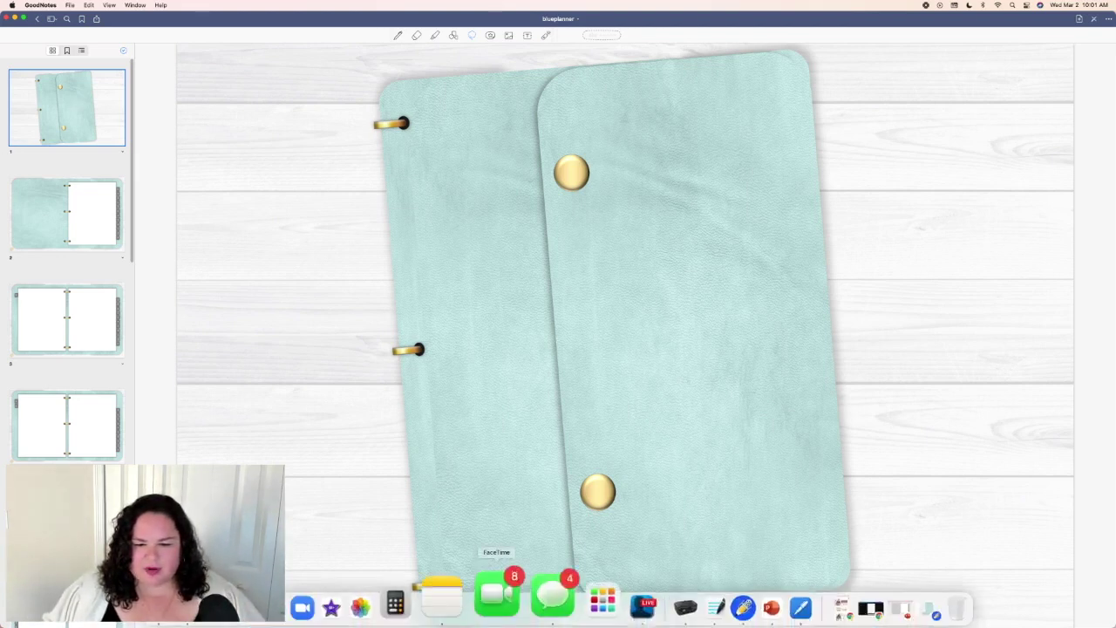
{"action": "left_click", "coordinate": [817, 597]}
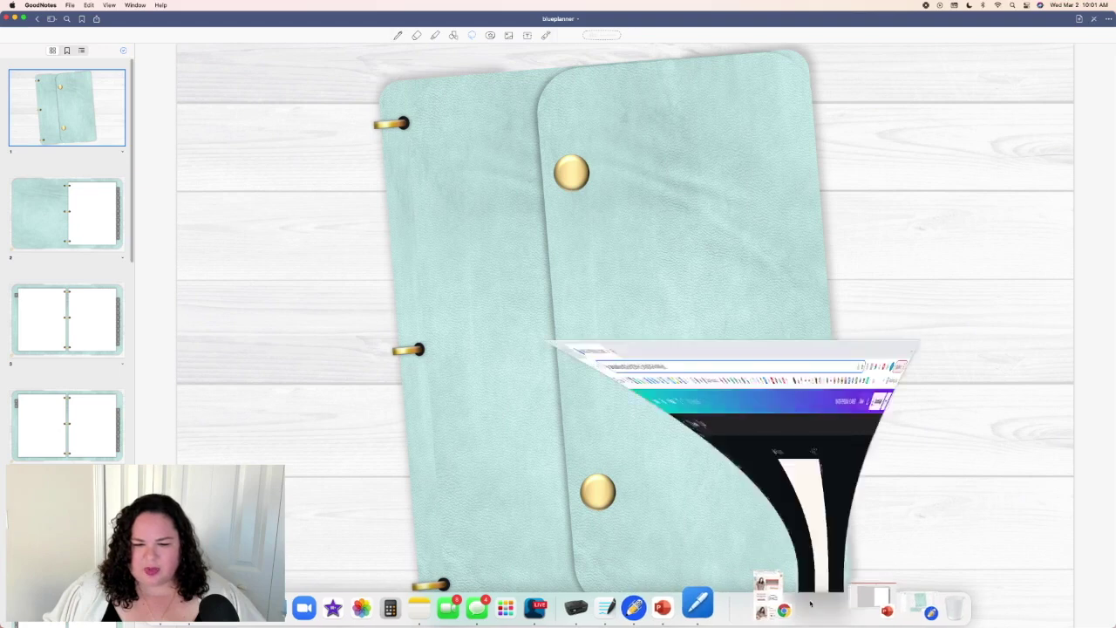
{"action": "scroll", "coordinate": [269, 338], "scroll_direction": "down", "scroll_amount": 5}
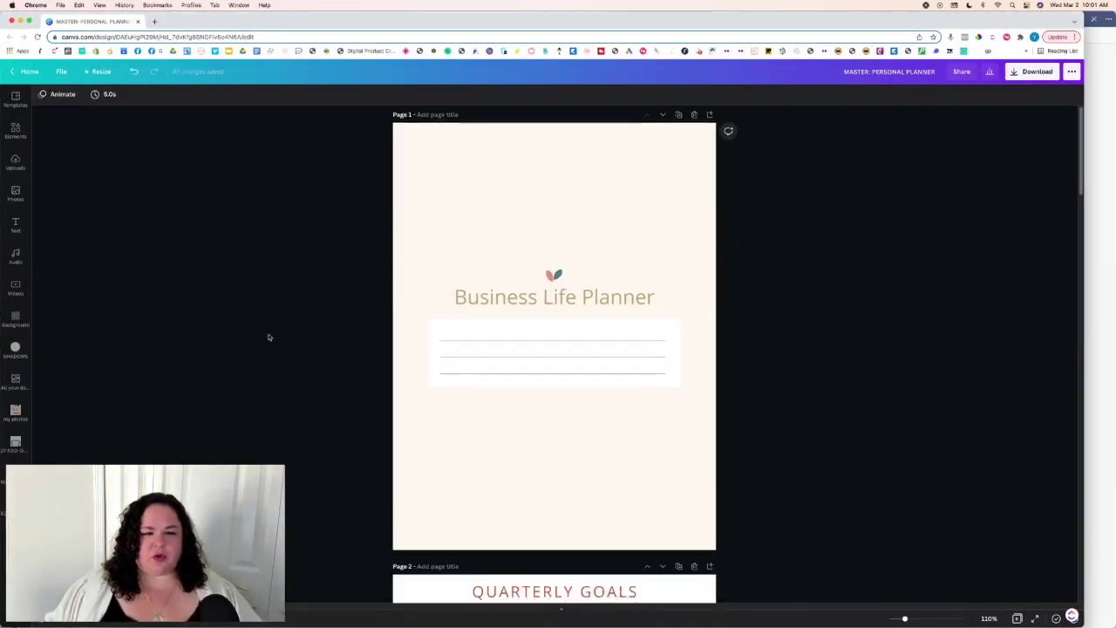
{"action": "scroll", "coordinate": [268, 338], "scroll_direction": "down", "scroll_amount": 7}
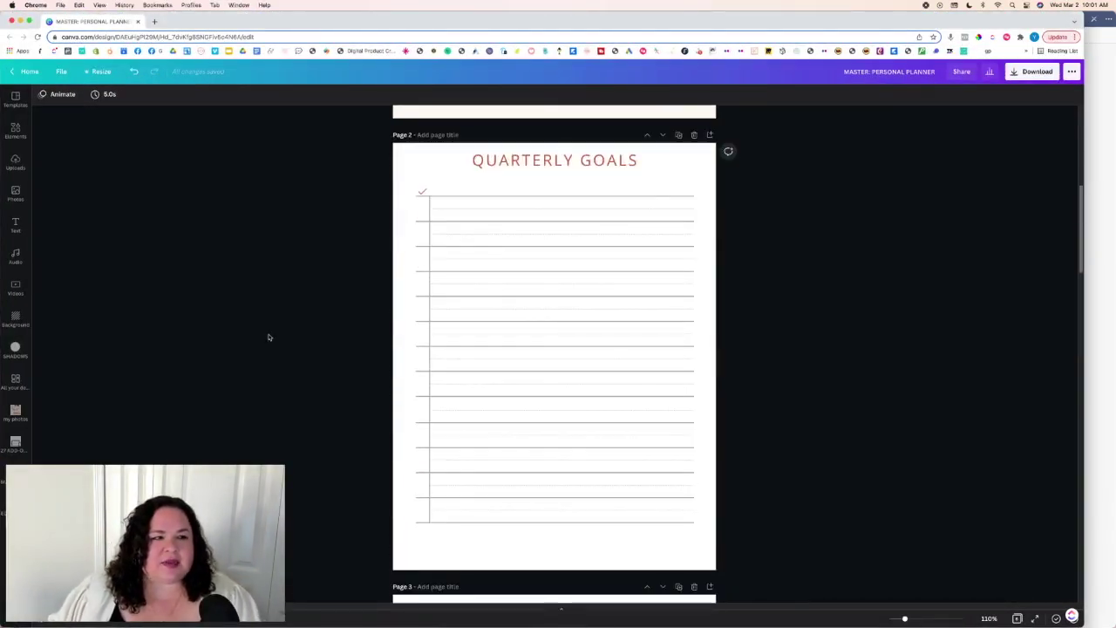
{"action": "scroll", "coordinate": [268, 338], "scroll_direction": "down", "scroll_amount": 10}
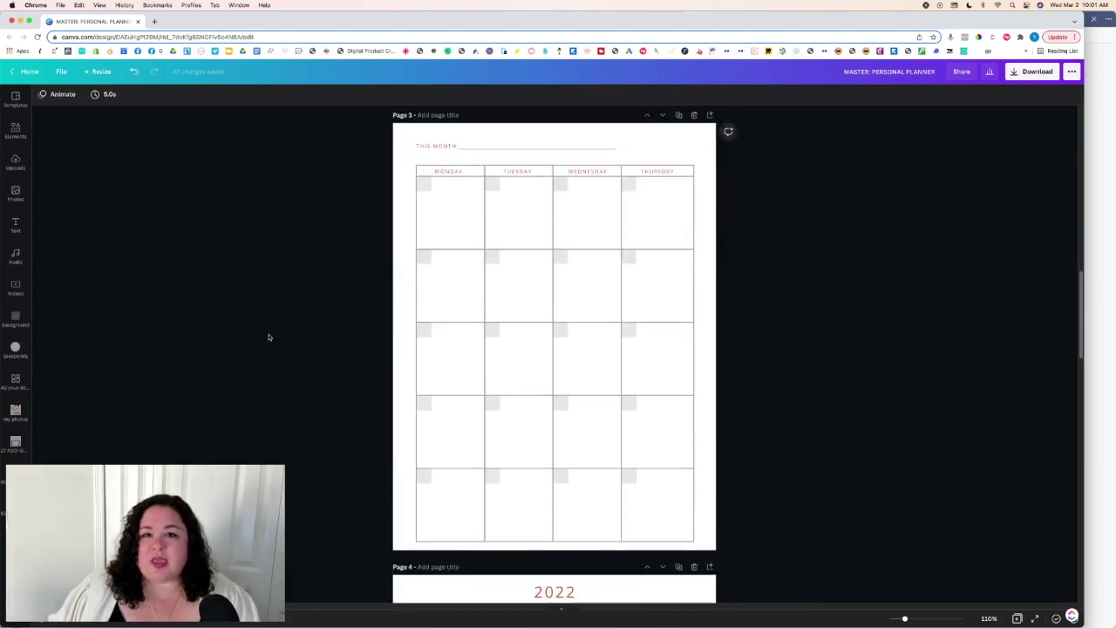
{"action": "scroll", "coordinate": [269, 337], "scroll_direction": "down", "scroll_amount": 10}
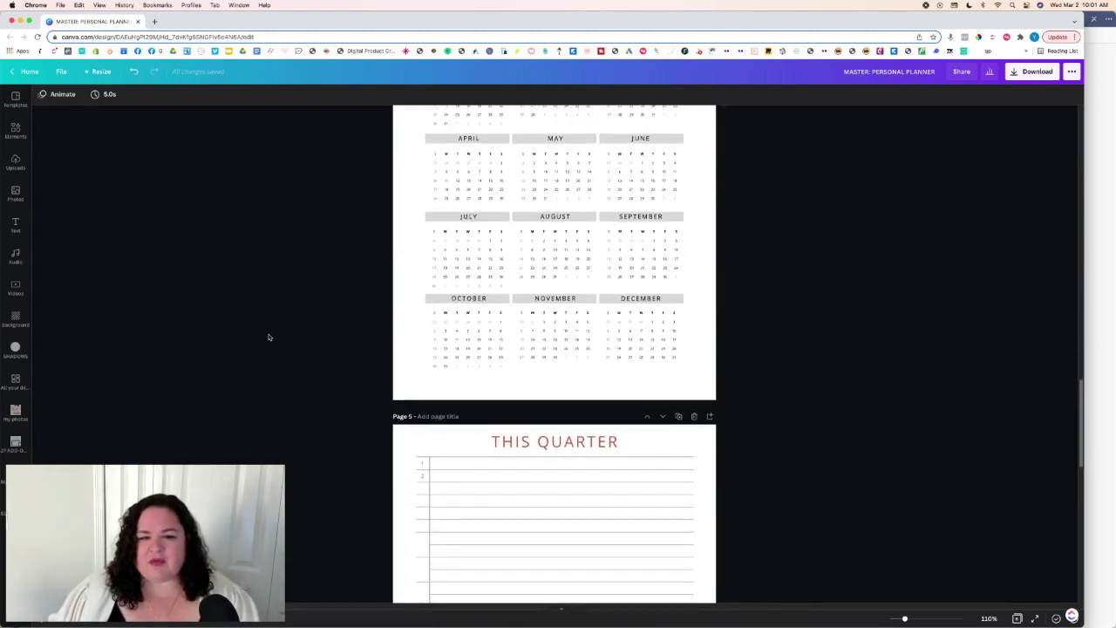
{"action": "scroll", "coordinate": [268, 337], "scroll_direction": "down", "scroll_amount": 3}
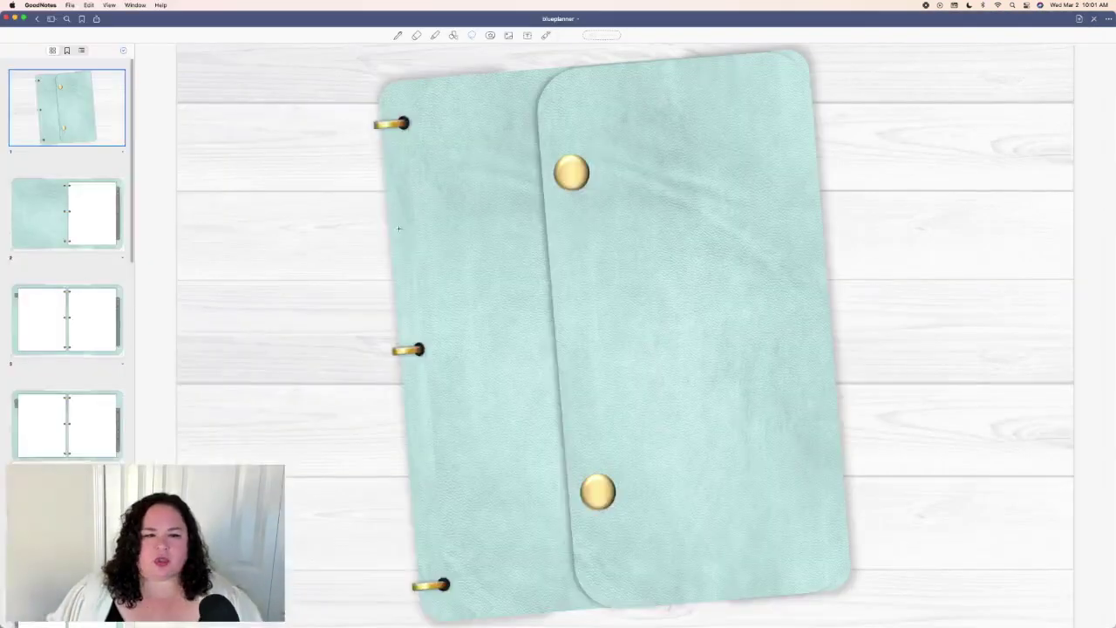
Show page 2 with the month tabs, then switch to the Canva planner design in Chrome.
{"action": "left_click", "coordinate": [79, 224]}
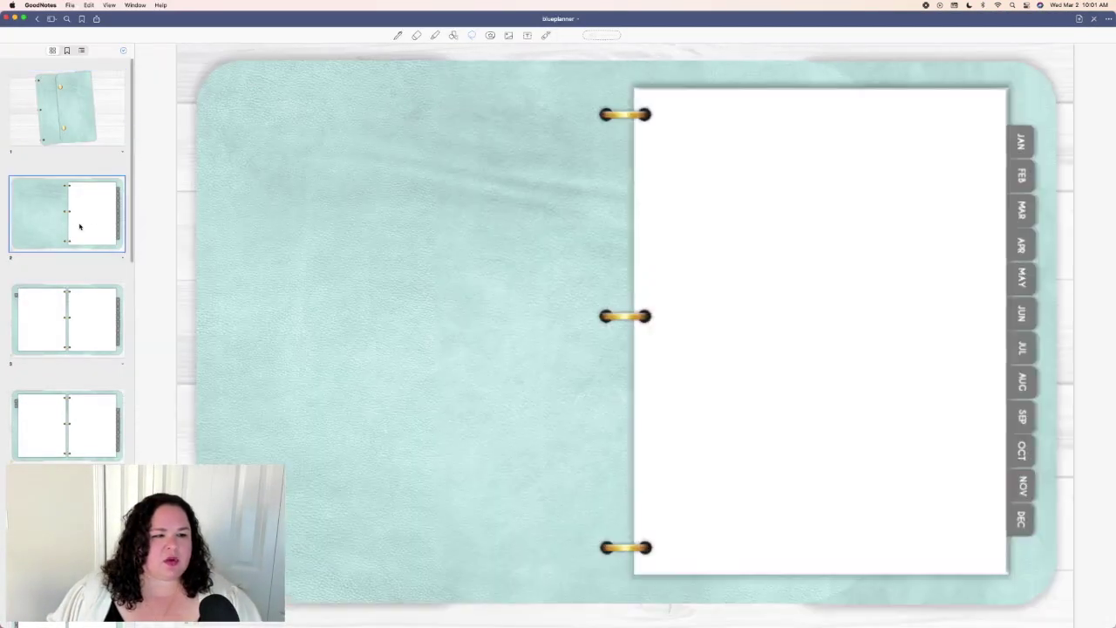
{"action": "mouse_move", "coordinate": [428, 615]}
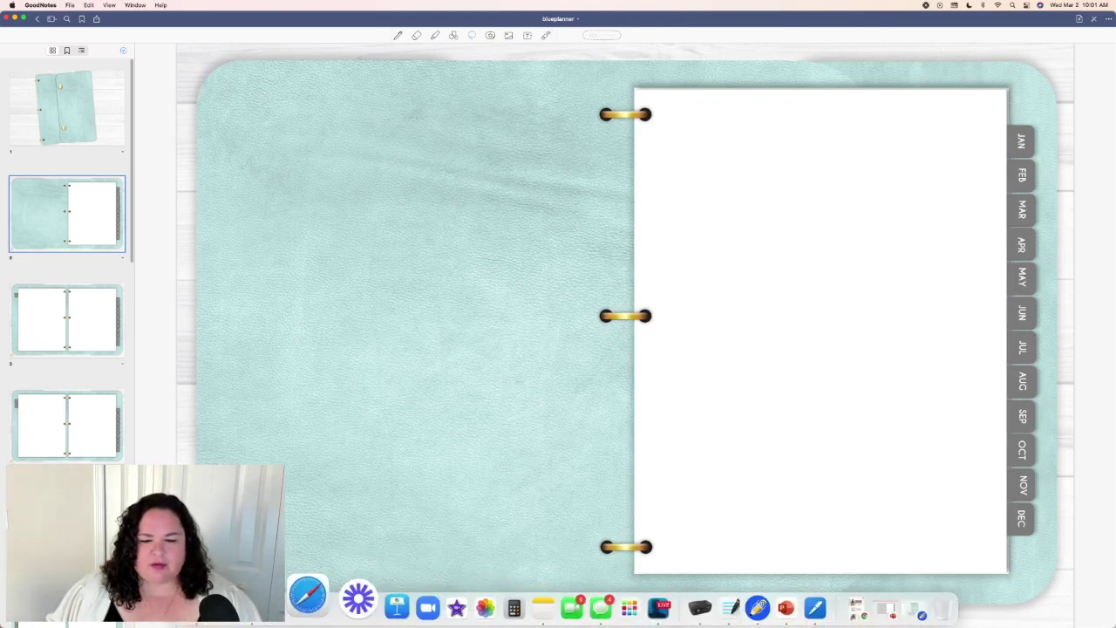
{"action": "key", "text": "super+Tab"}
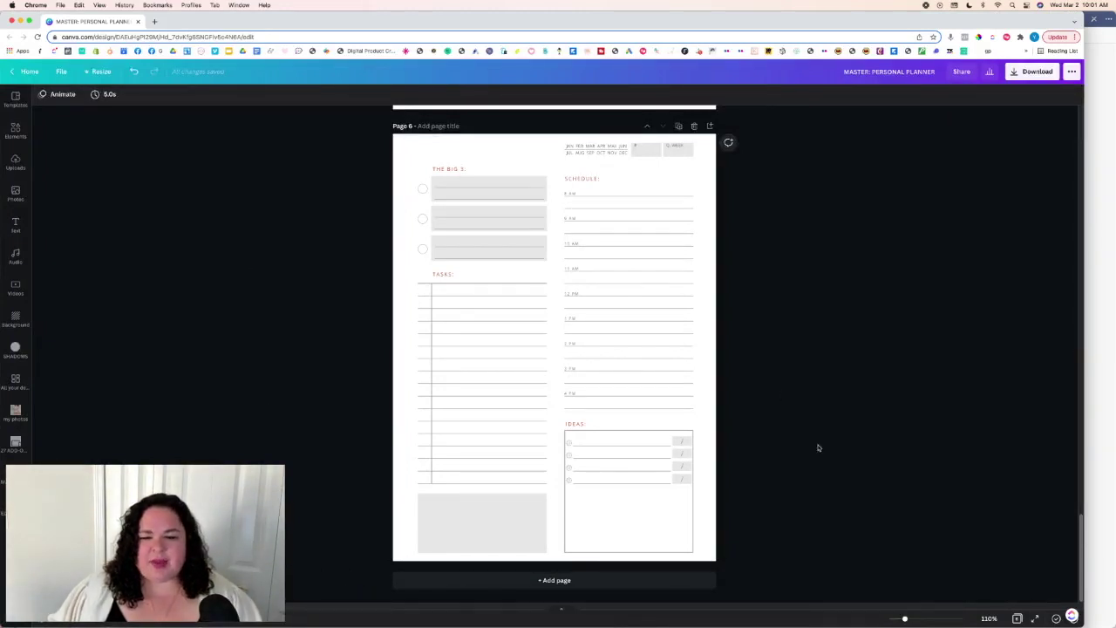
Export all six pages as PNGs at size 3 (4541 × 6000 px) with transparent background.
{"action": "left_click", "coordinate": [1017, 618]}
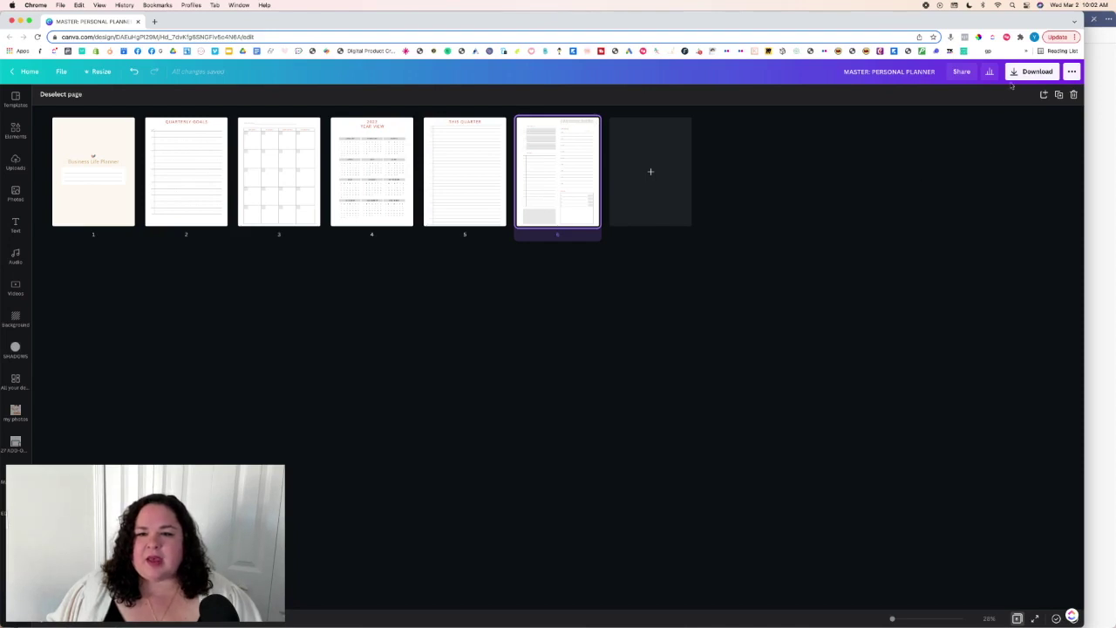
{"action": "left_click", "coordinate": [1033, 71]}
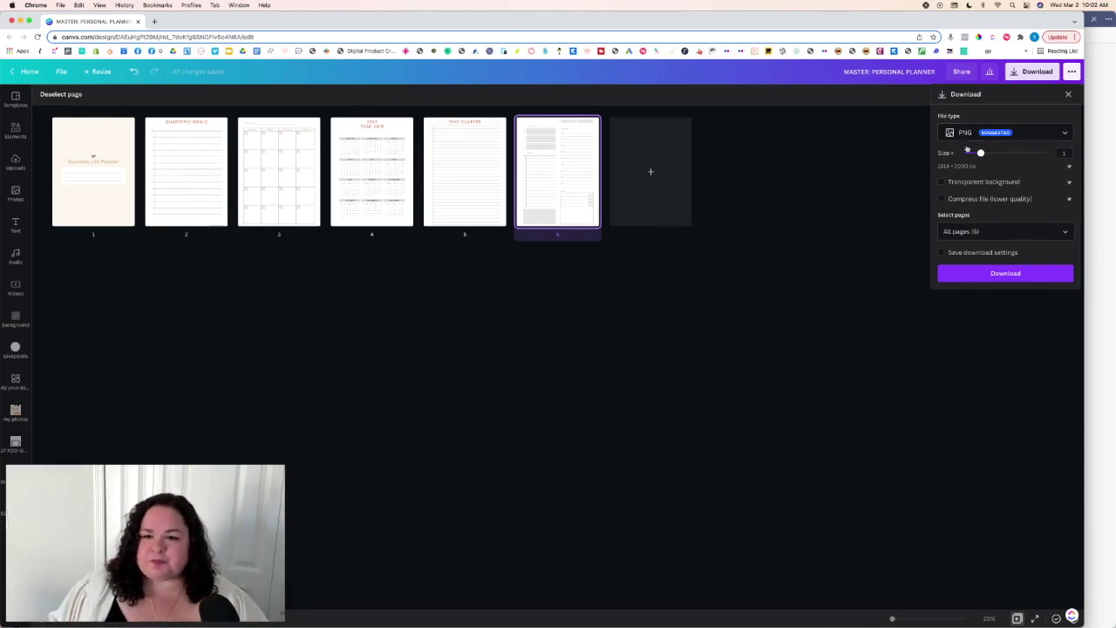
{"action": "left_click_drag", "start_coordinate": [981, 155], "coordinate": [1046, 153]}
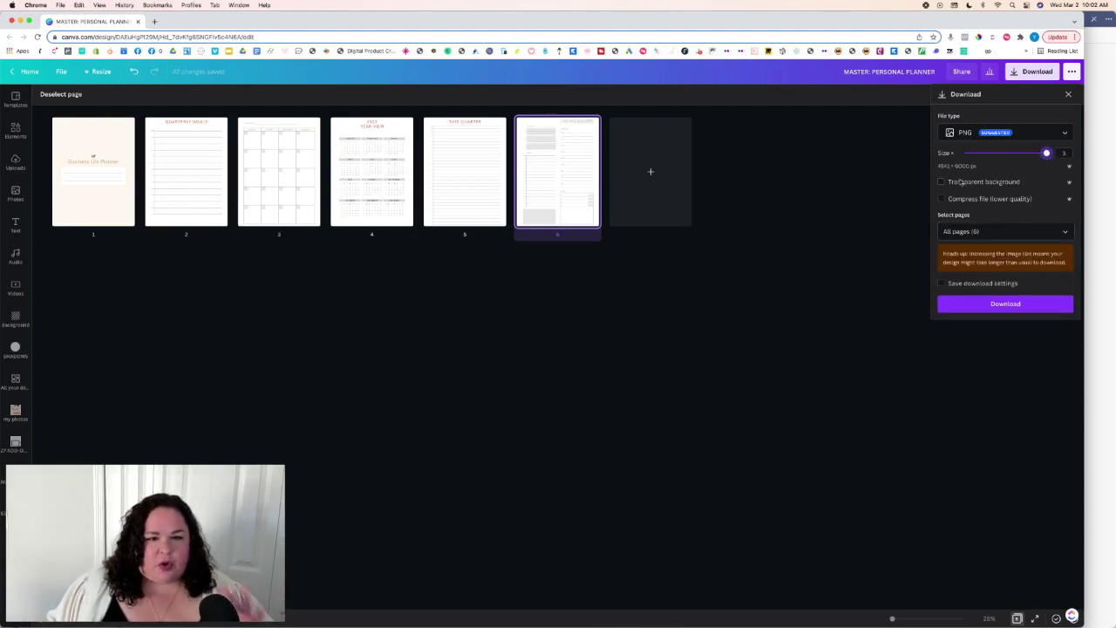
{"action": "left_click", "coordinate": [965, 183]}
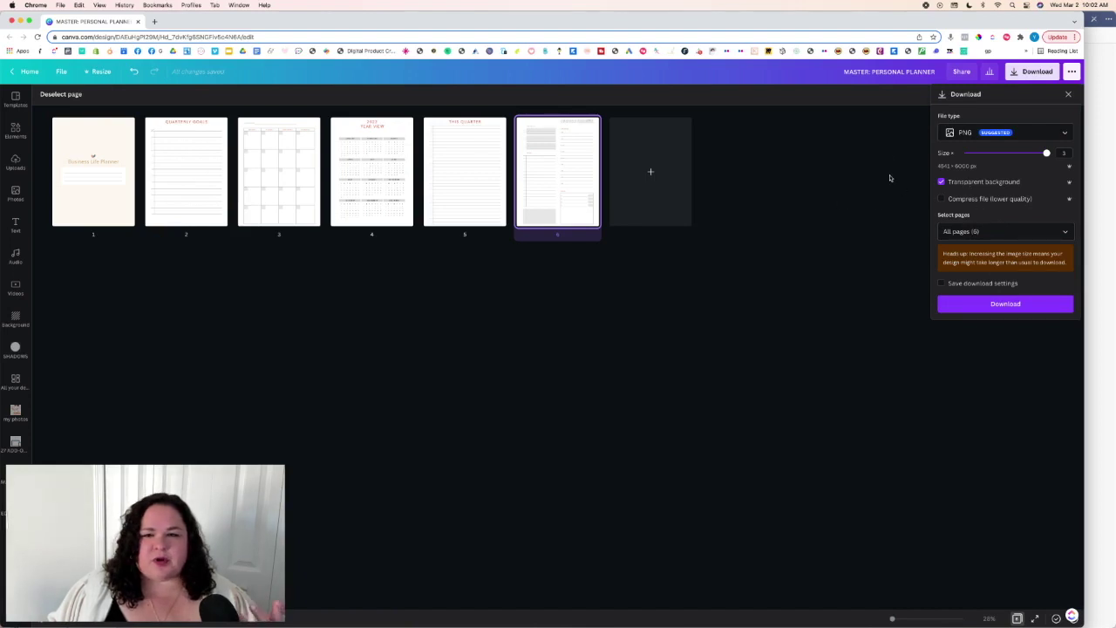
{"action": "left_click", "coordinate": [841, 183]}
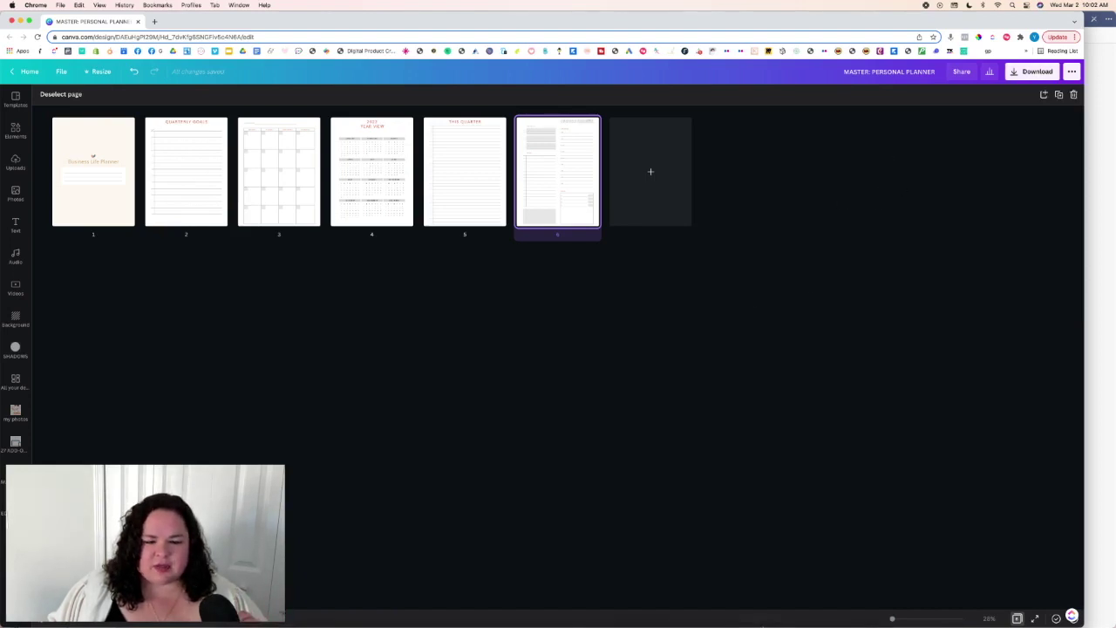
Open the MASTER PERSONAL PLANNER folder inside Downloads in Finder.
{"action": "mouse_move", "coordinate": [759, 621]}
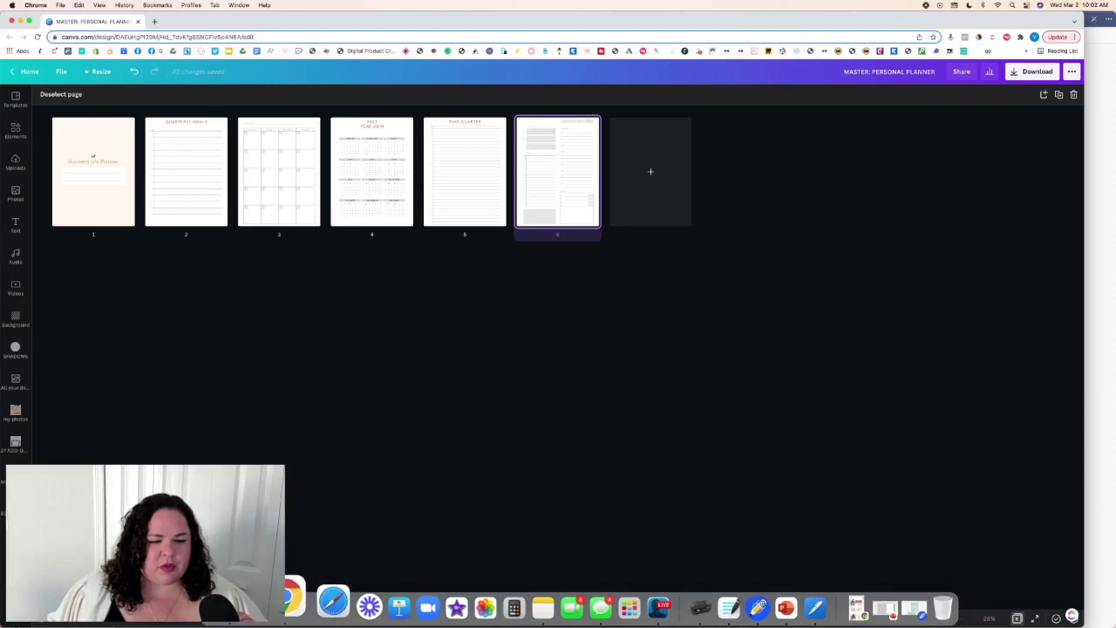
{"action": "left_click", "coordinate": [330, 600]}
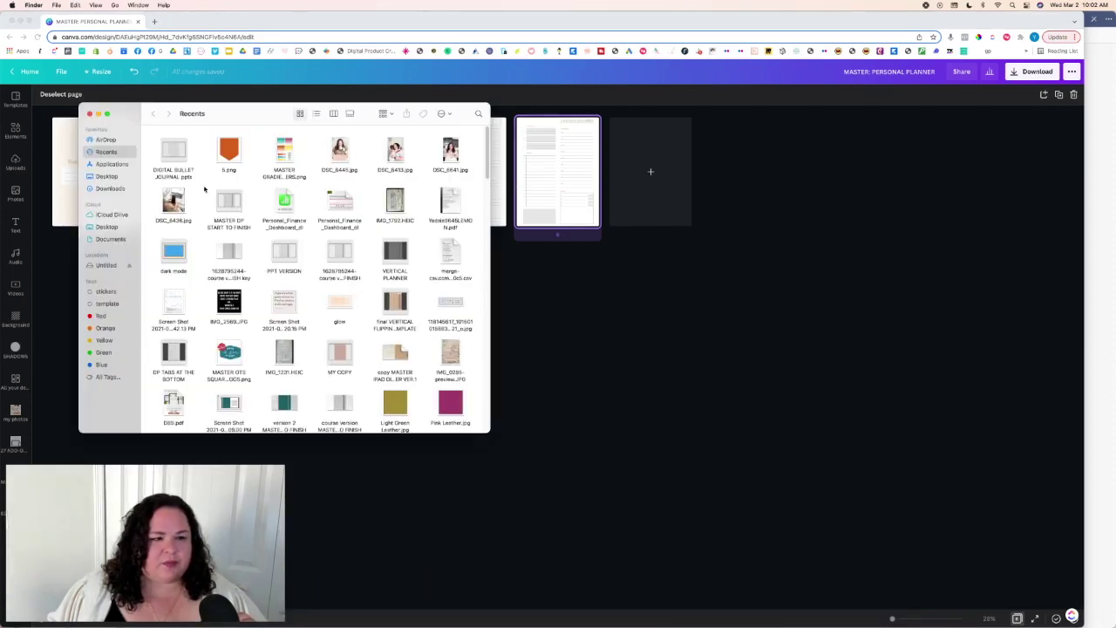
{"action": "left_click", "coordinate": [110, 189]}
{"action": "left_click_drag", "start_coordinate": [241, 115], "coordinate": [691, 134]}
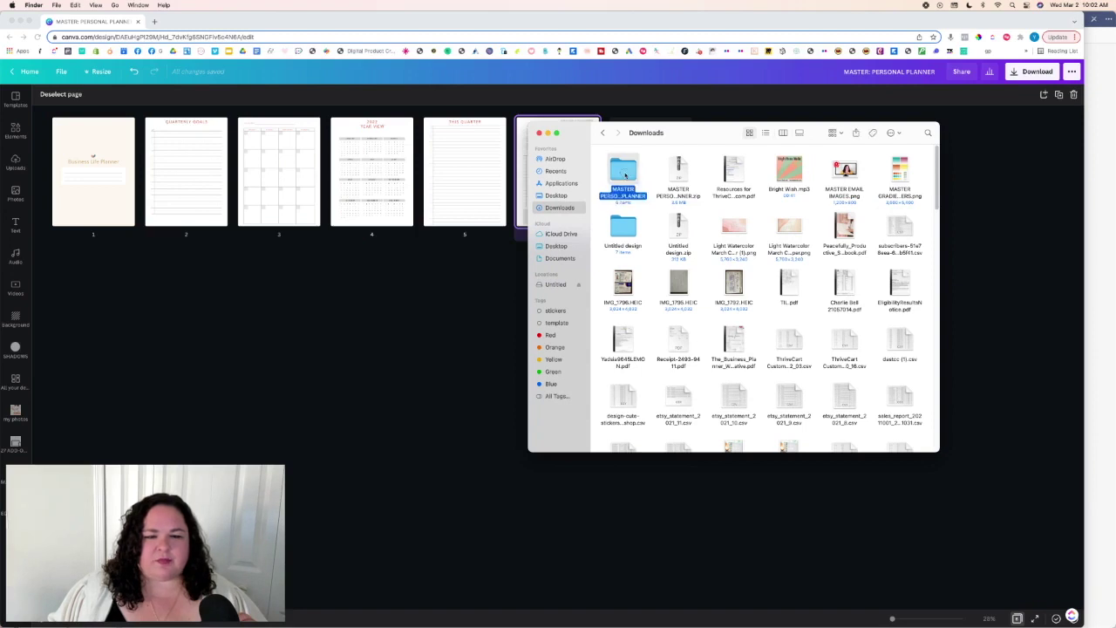
{"action": "double_click", "coordinate": [624, 175]}
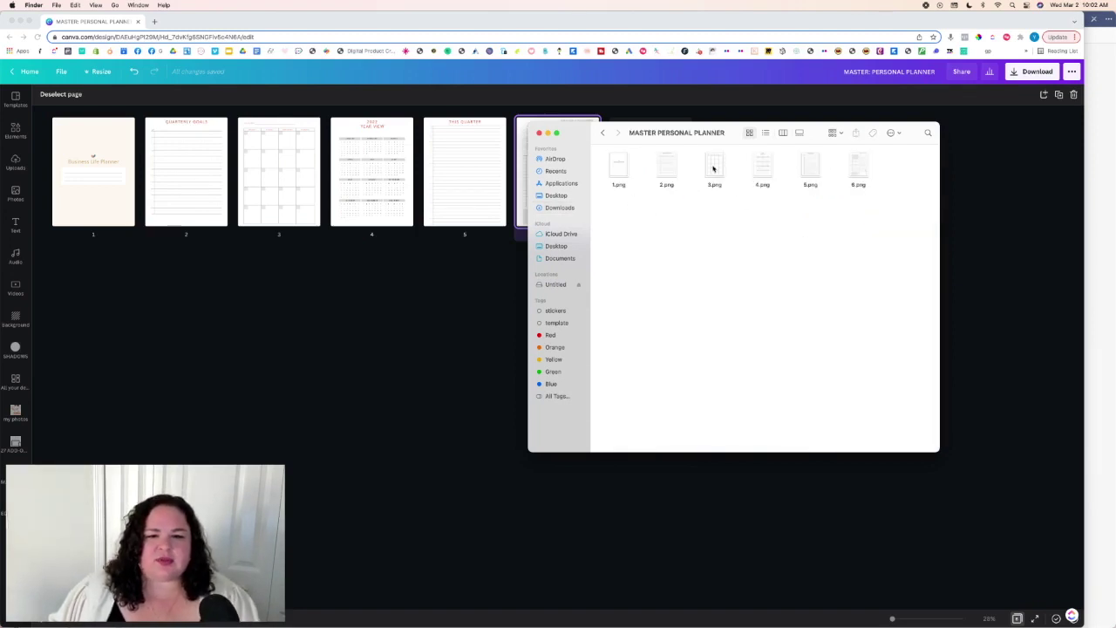
Preview the exported 2.png Quarterly Goals page, close it, and return to Canva.
{"action": "double_click", "coordinate": [668, 168]}
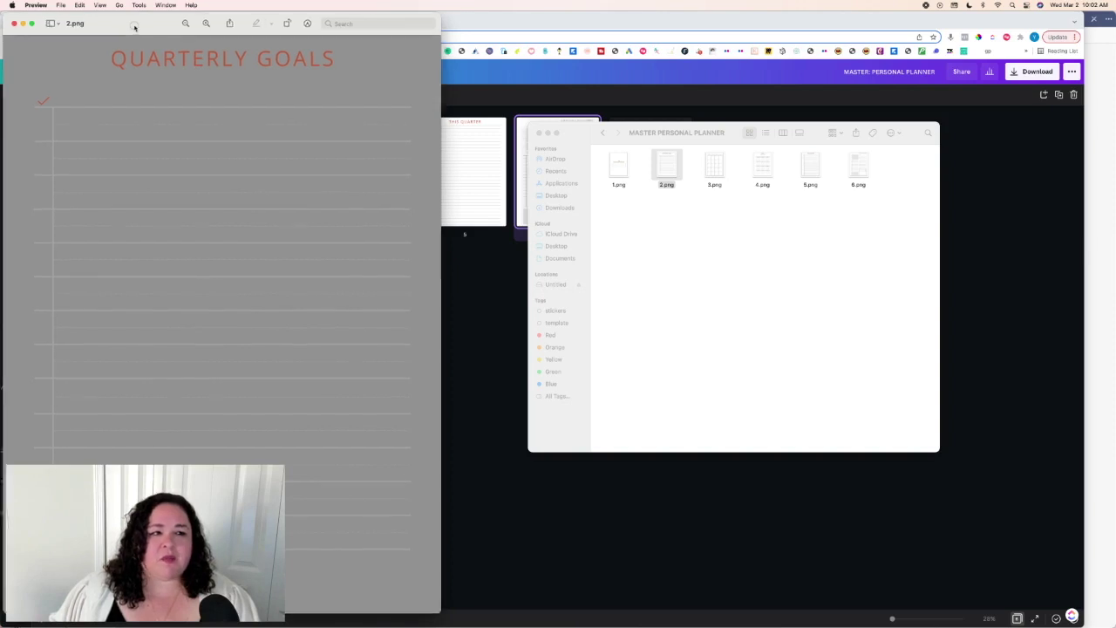
{"action": "left_click_drag", "start_coordinate": [134, 27], "coordinate": [481, 20]}
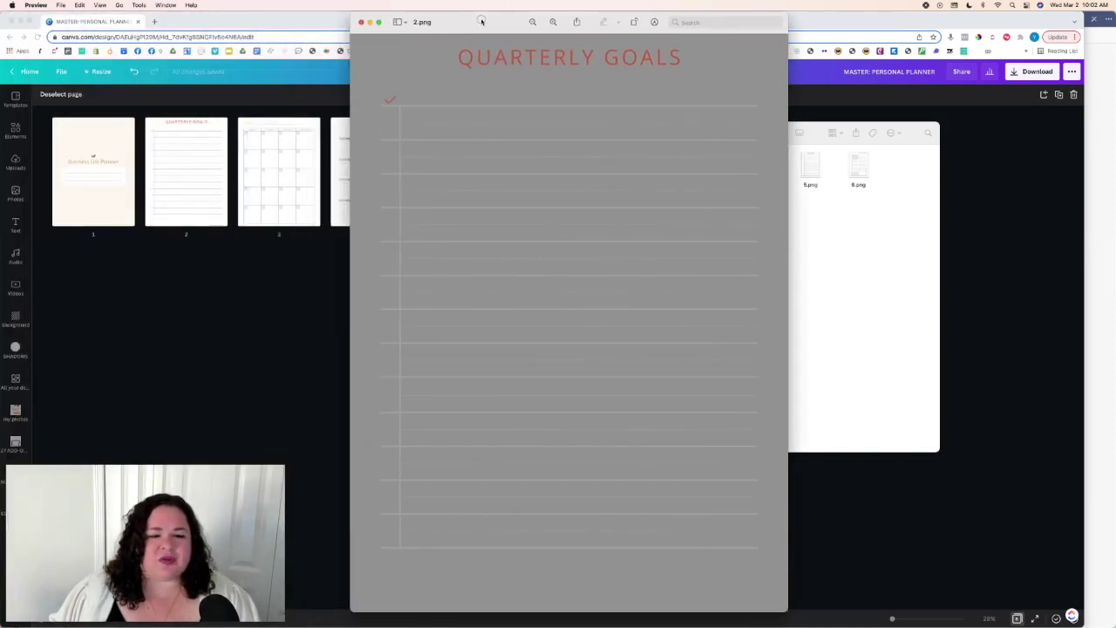
{"action": "left_click", "coordinate": [362, 24]}
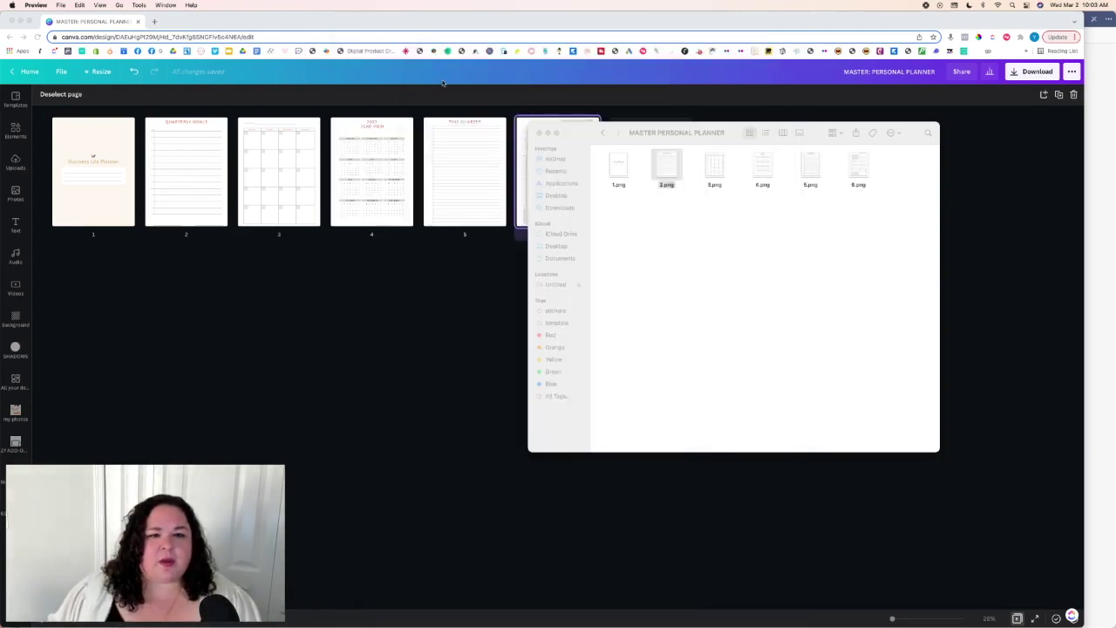
{"action": "left_click", "coordinate": [305, 310]}
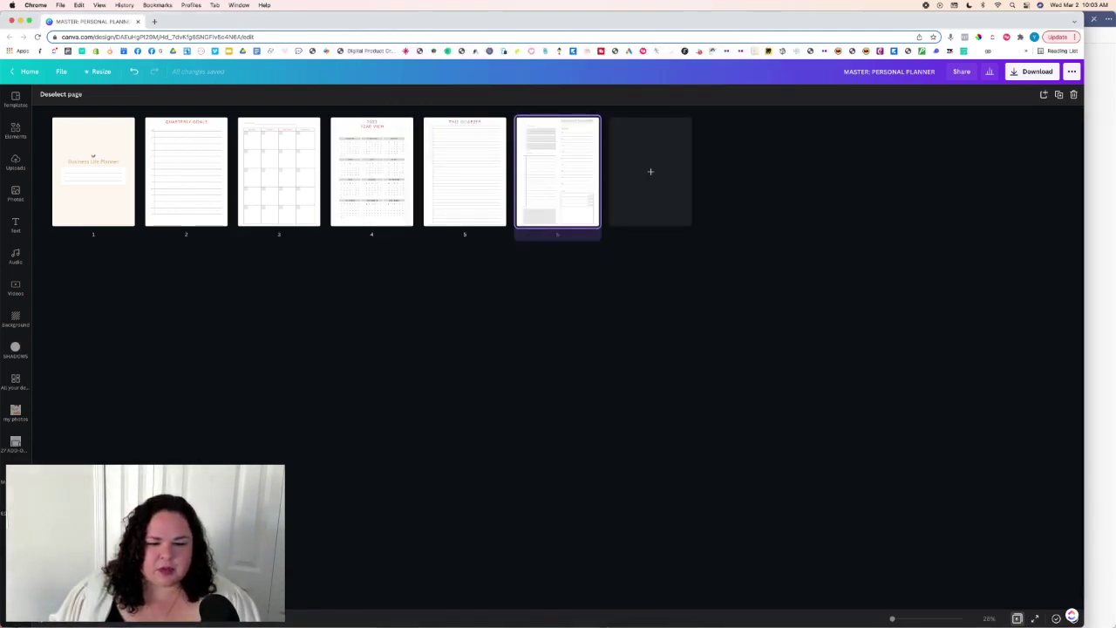
Switch to Ecamm Live, then back to the Canva design in Chrome.
{"action": "left_click", "coordinate": [598, 593]}
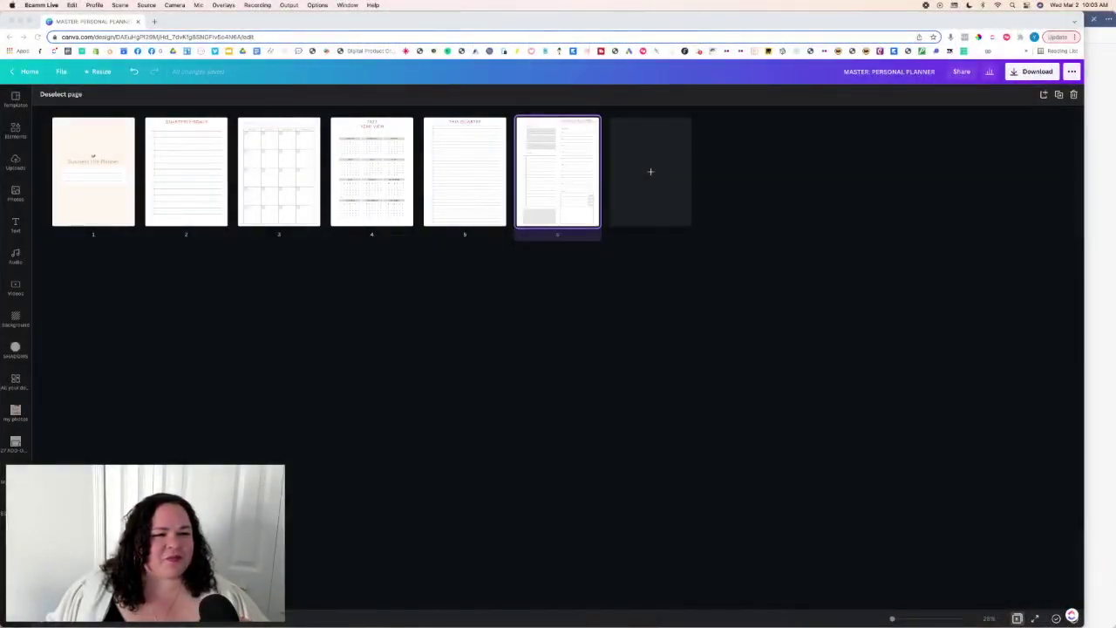
{"action": "left_click", "coordinate": [890, 259]}
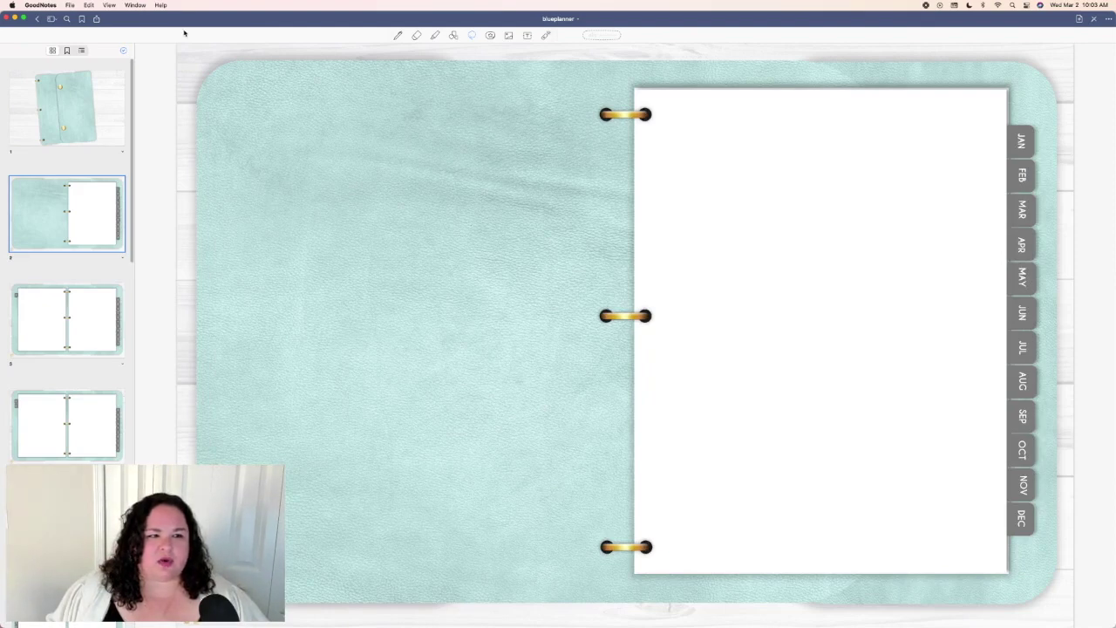
Drop 1.png onto page 2's insert and shift the Business Life Planner image down and right.
{"action": "mouse_move", "coordinate": [402, 620]}
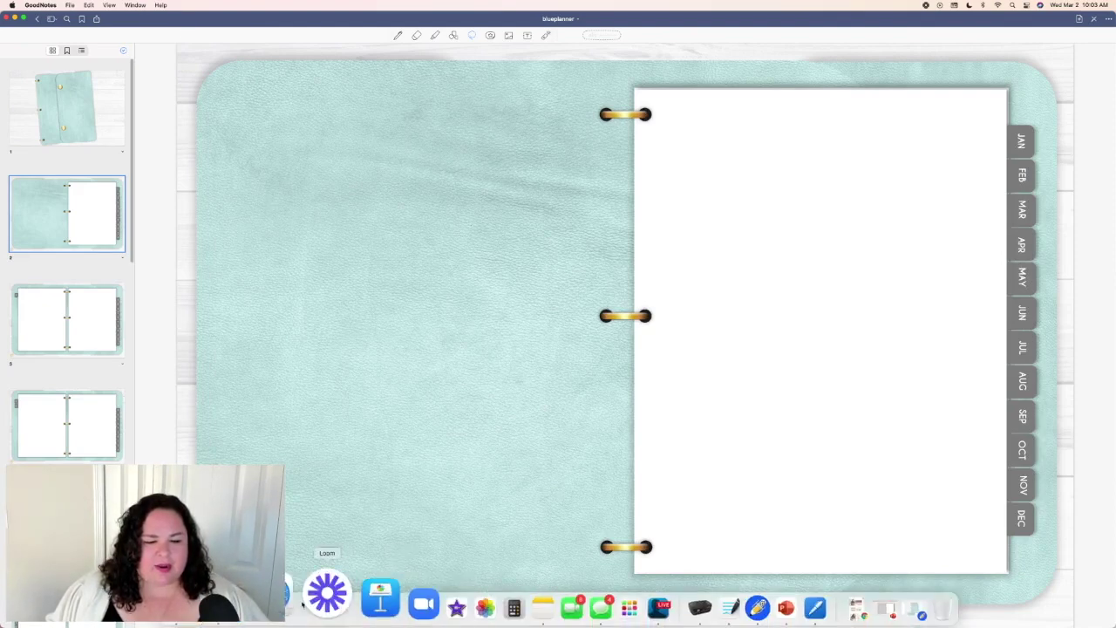
{"action": "left_click", "coordinate": [259, 606]}
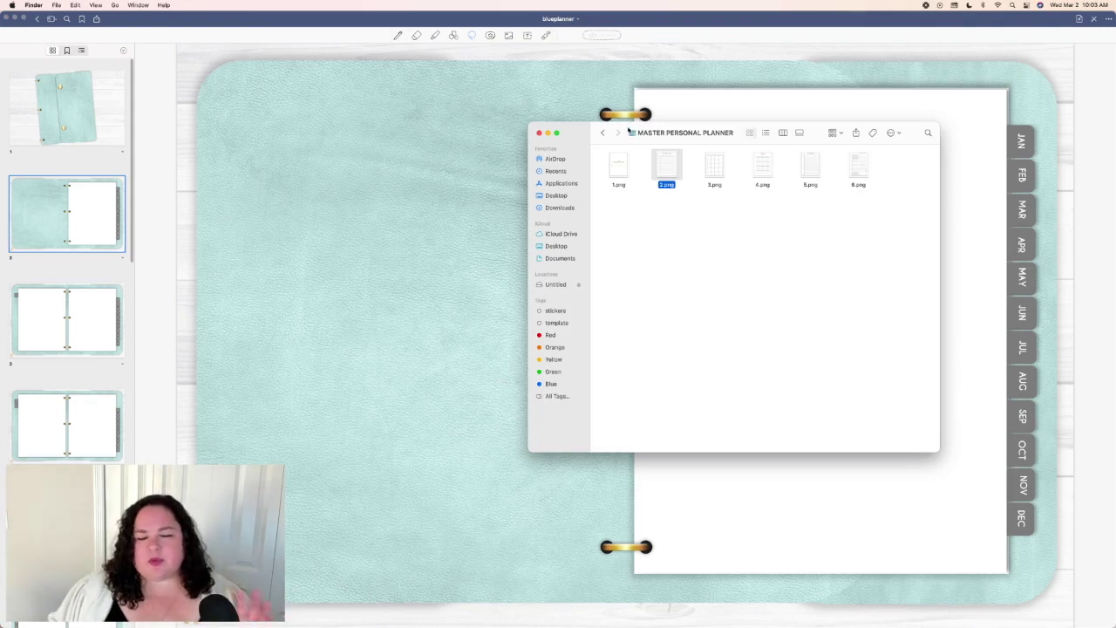
{"action": "left_click_drag", "start_coordinate": [649, 129], "coordinate": [234, 125]}
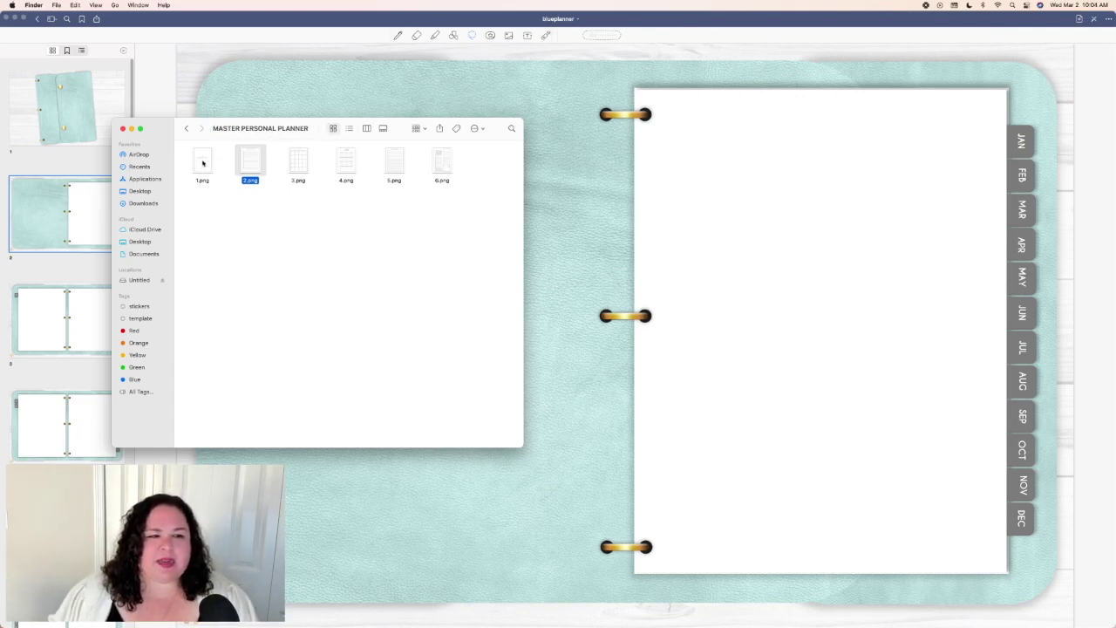
{"action": "left_click_drag", "start_coordinate": [202, 163], "coordinate": [763, 242]}
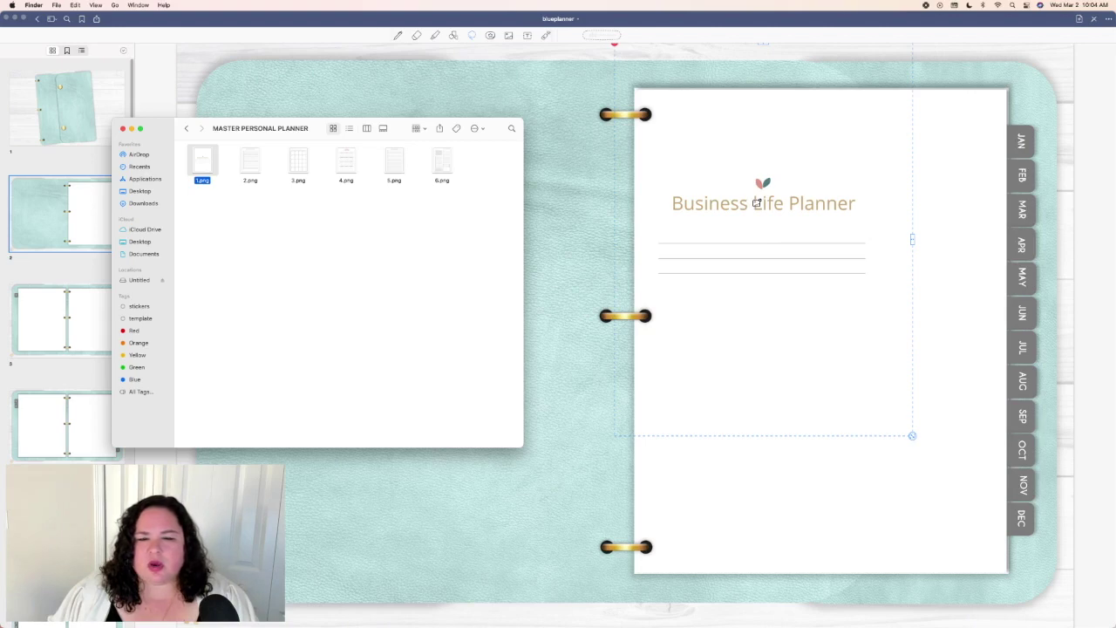
{"action": "left_click", "coordinate": [799, 277]}
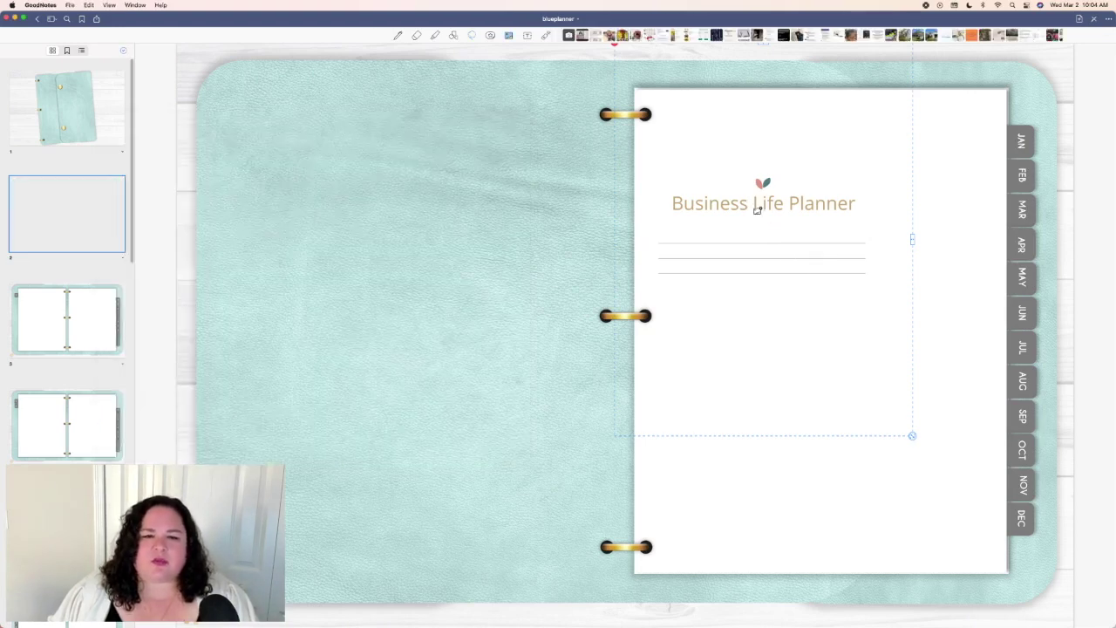
{"action": "left_click_drag", "start_coordinate": [756, 210], "coordinate": [822, 288]}
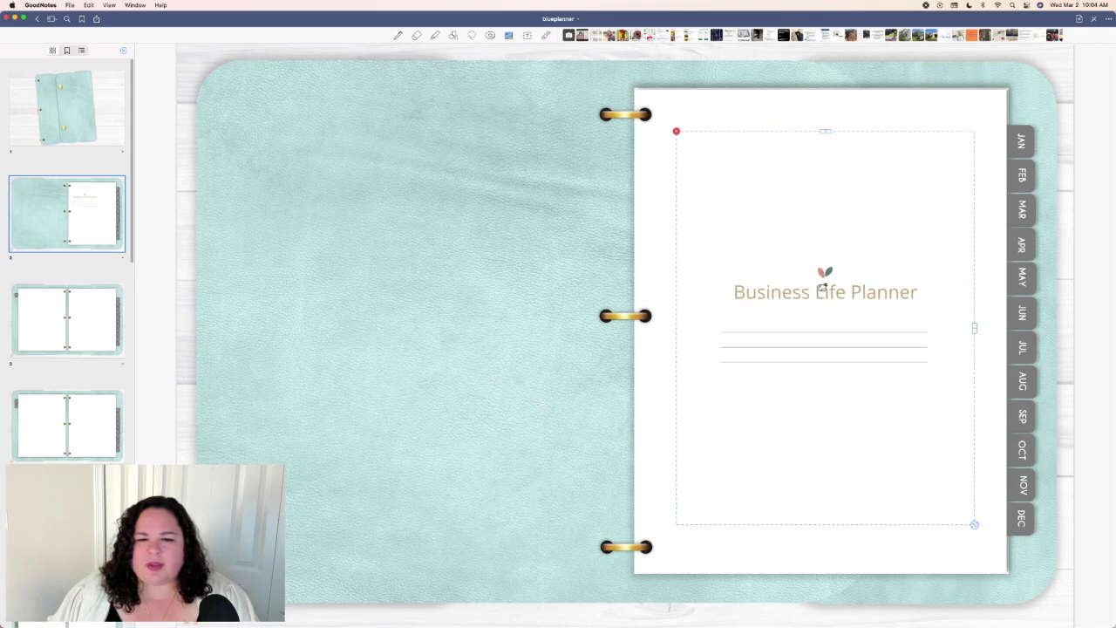
{"action": "left_click", "coordinate": [479, 261]}
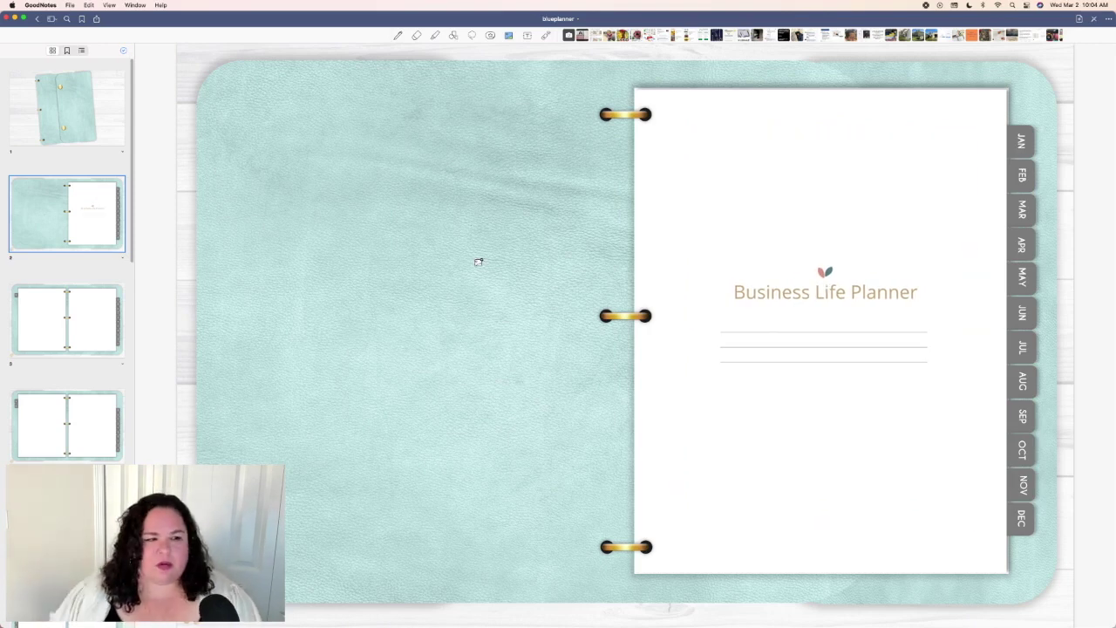
{"action": "left_click", "coordinate": [81, 340]}
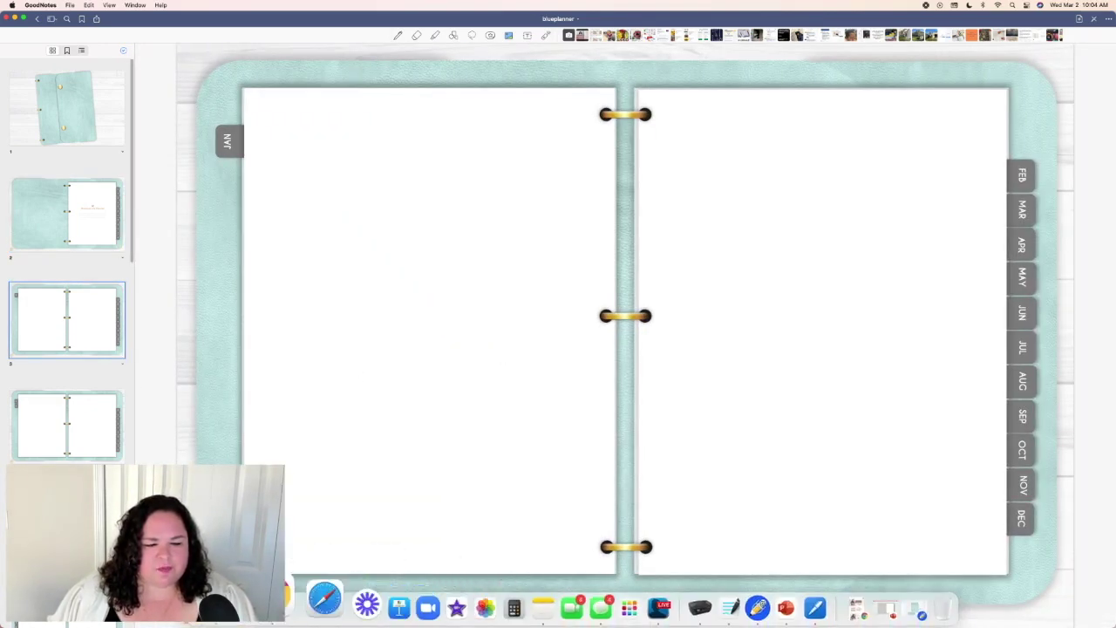
Drop 2.png onto the spread, move Quarterly Goals to the left page and stretch it wider.
{"action": "left_click", "coordinate": [293, 602]}
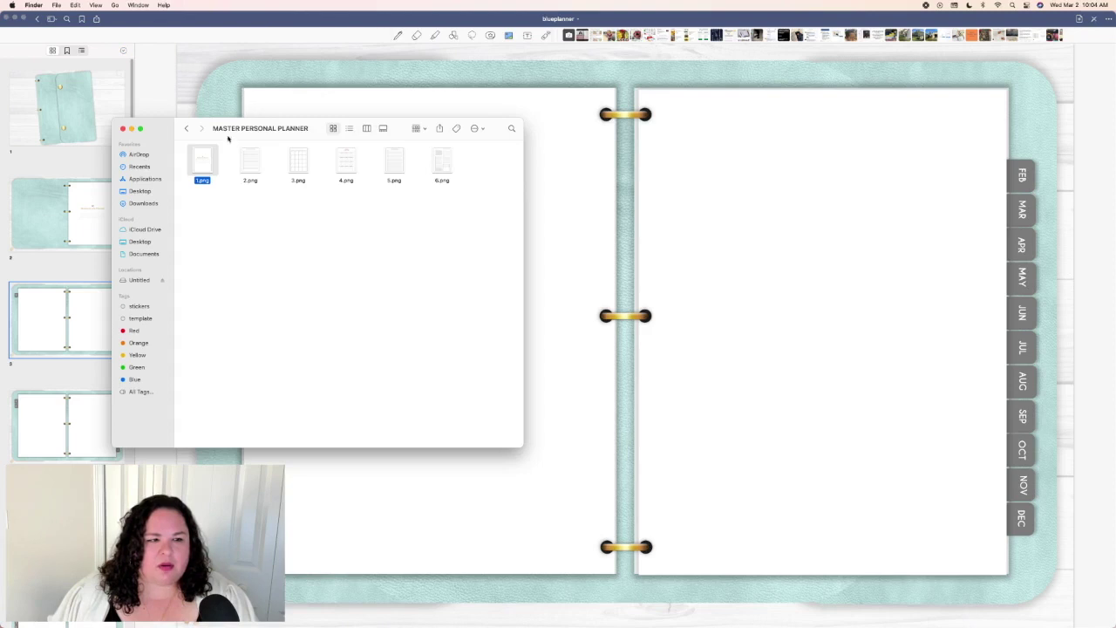
{"action": "left_click_drag", "start_coordinate": [225, 129], "coordinate": [140, 236]}
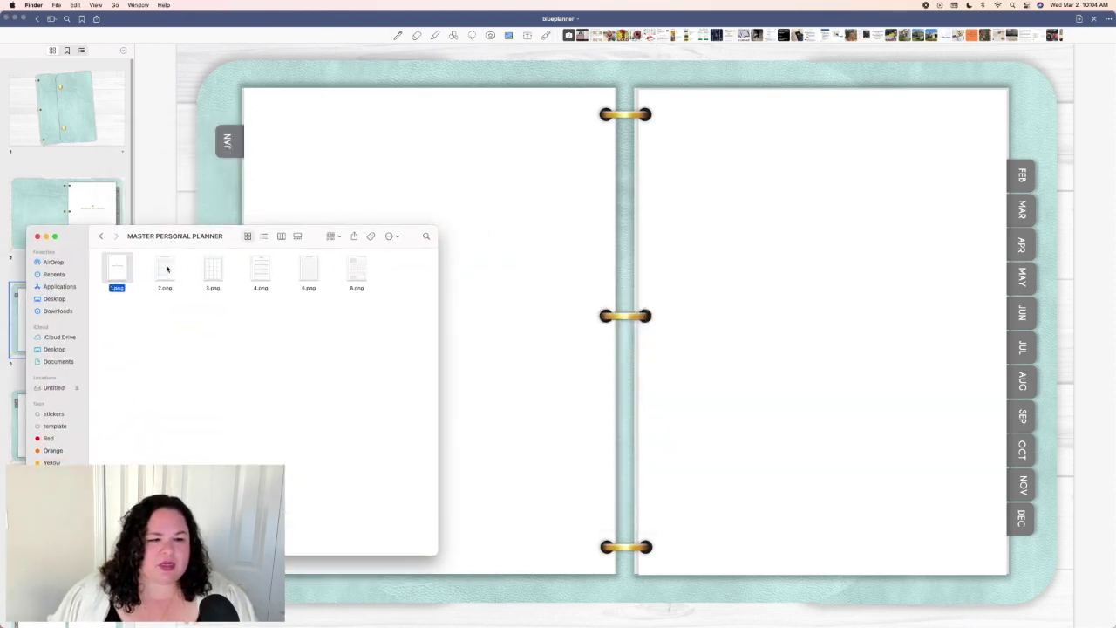
{"action": "mouse_move", "coordinate": [663, 599]}
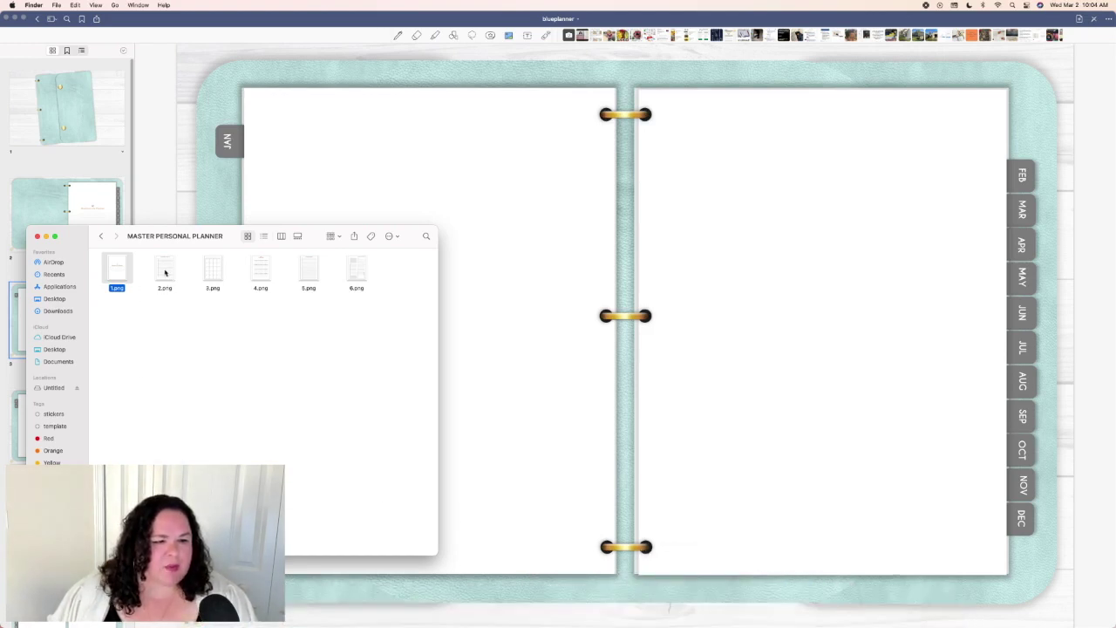
{"action": "left_click_drag", "start_coordinate": [165, 272], "coordinate": [737, 266]}
{"action": "left_click", "coordinate": [731, 205]}
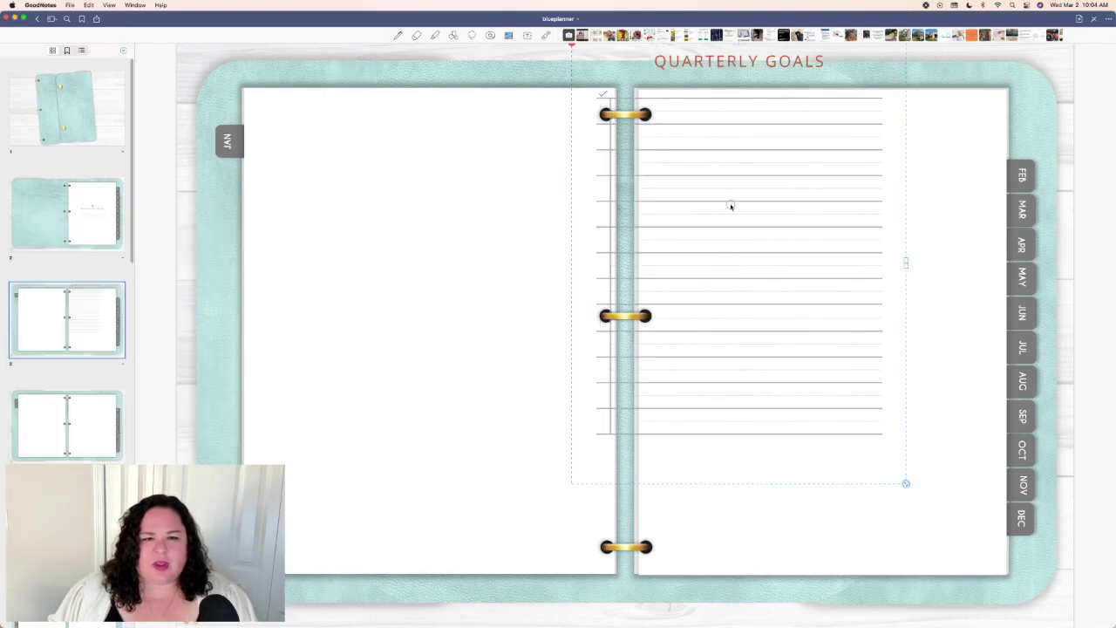
{"action": "left_click_drag", "start_coordinate": [674, 207], "coordinate": [360, 278]}
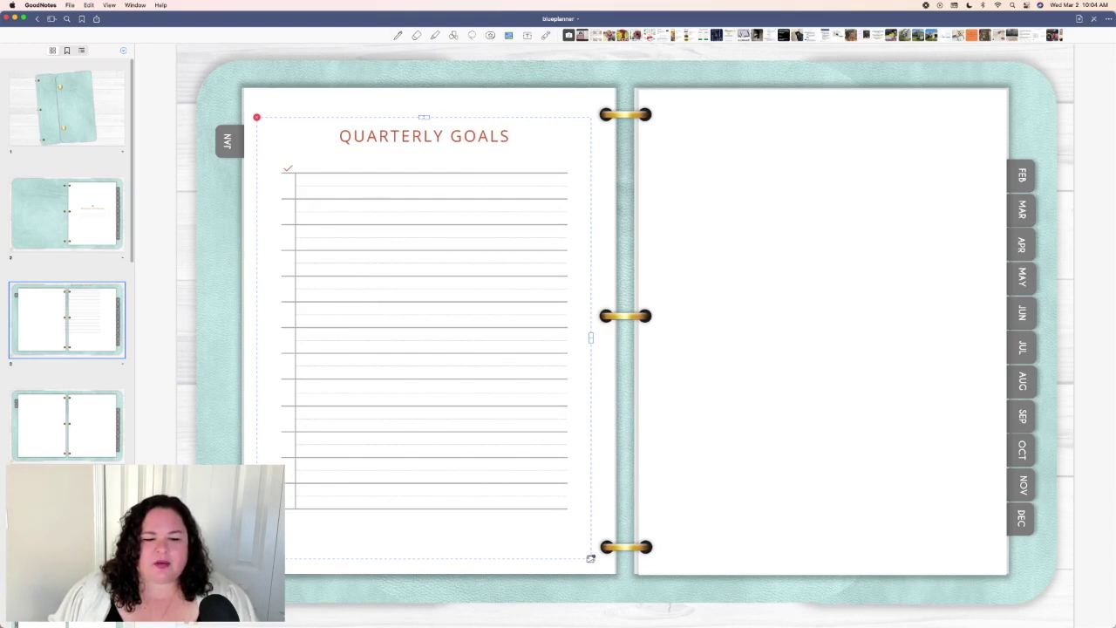
{"action": "mouse_move", "coordinate": [592, 337]}
{"action": "left_mouse_down"}
{"action": "mouse_move", "coordinate": [735, 341]}
{"action": "mouse_move", "coordinate": [590, 341]}
{"action": "left_mouse_up"}
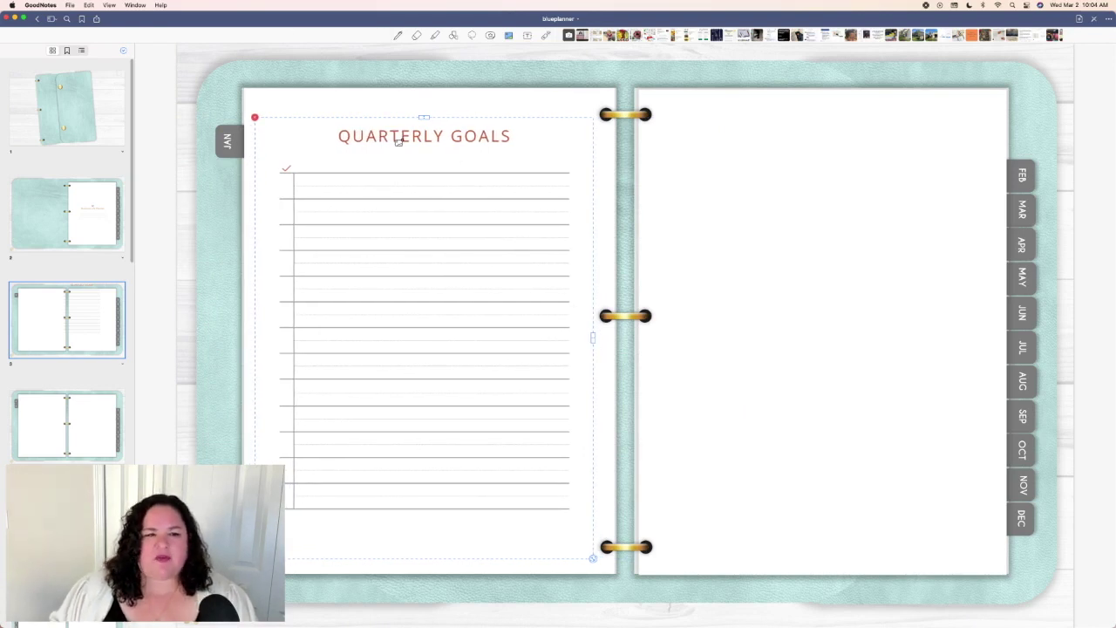
{"action": "mouse_move", "coordinate": [381, 621]}
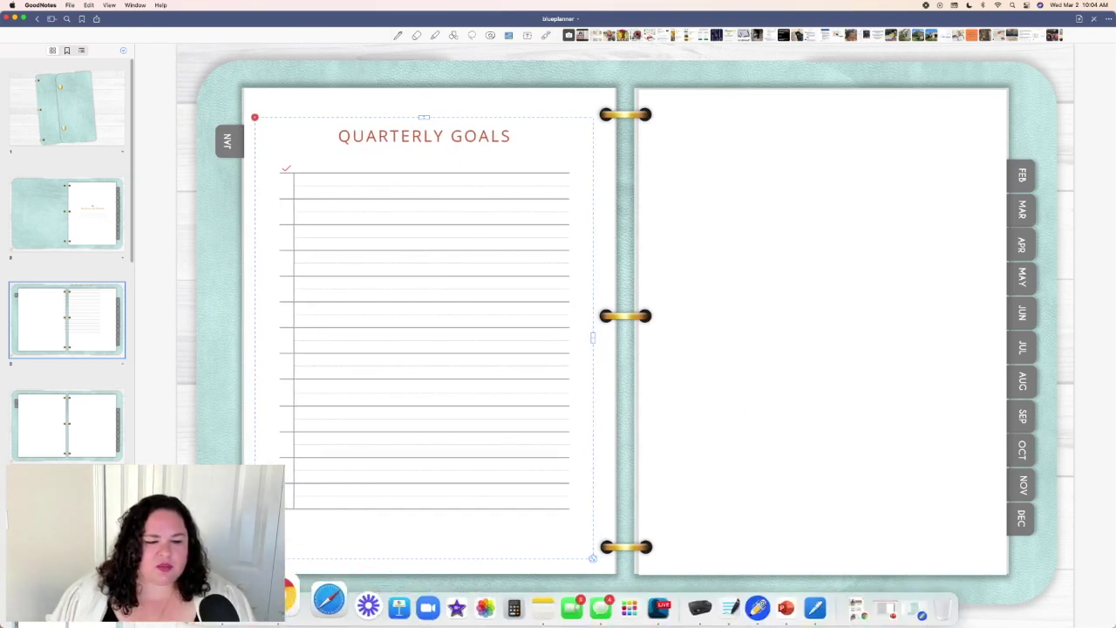
{"action": "left_click", "coordinate": [261, 604]}
Drop 3.png onto the right January page and position the calendar to fill it.
{"action": "left_click_drag", "start_coordinate": [209, 273], "coordinate": [728, 277]}
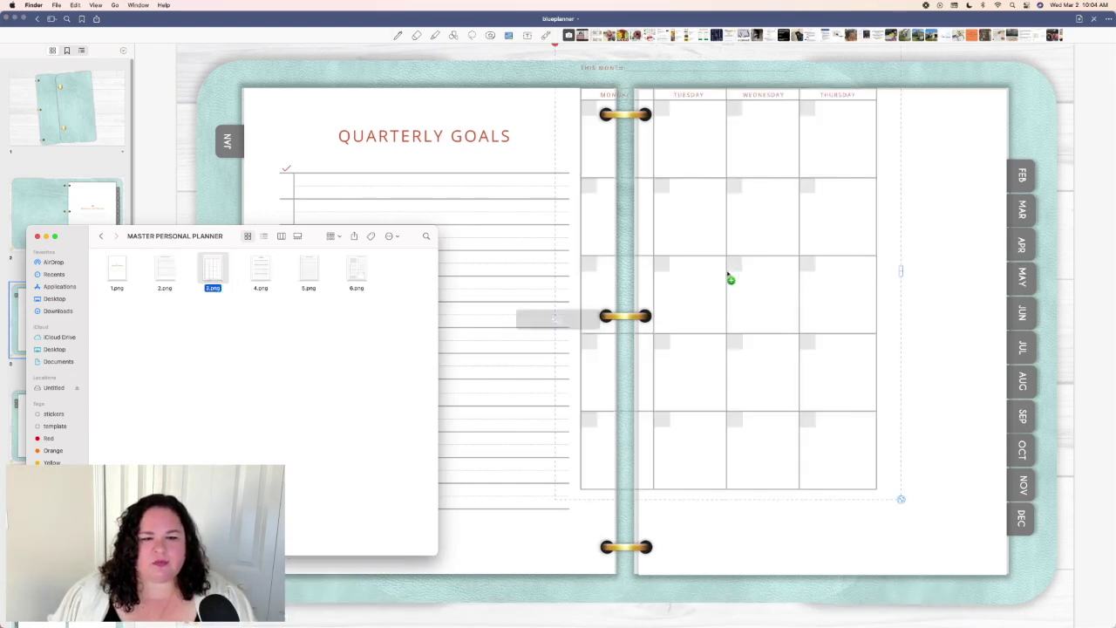
{"action": "left_click", "coordinate": [757, 208]}
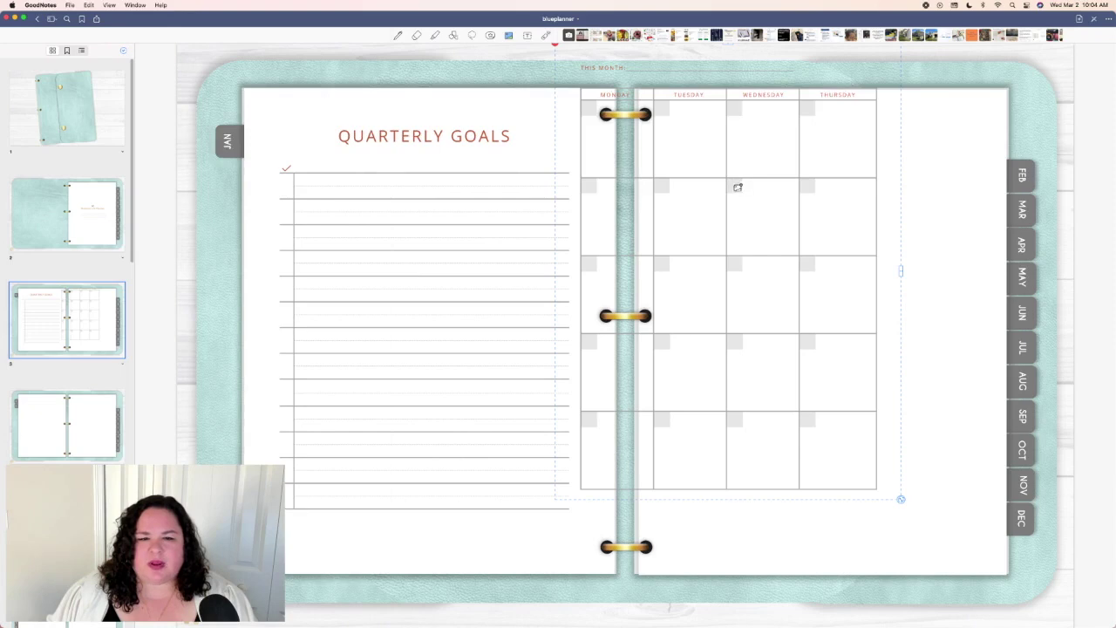
{"action": "left_click_drag", "start_coordinate": [737, 186], "coordinate": [844, 251]}
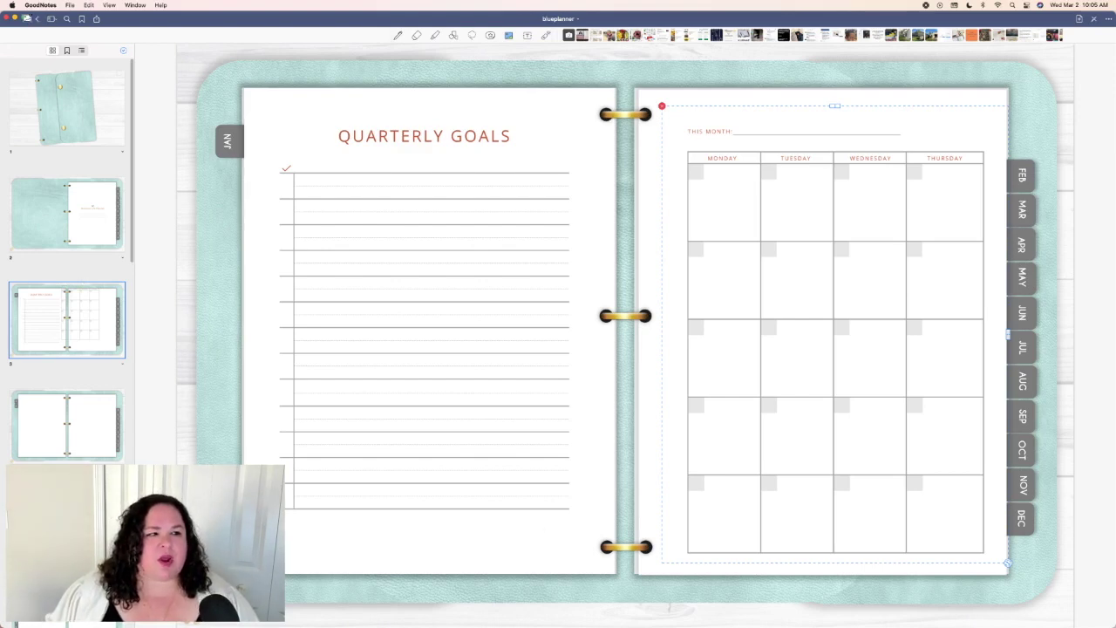
{"action": "left_click", "coordinate": [14, 17]}
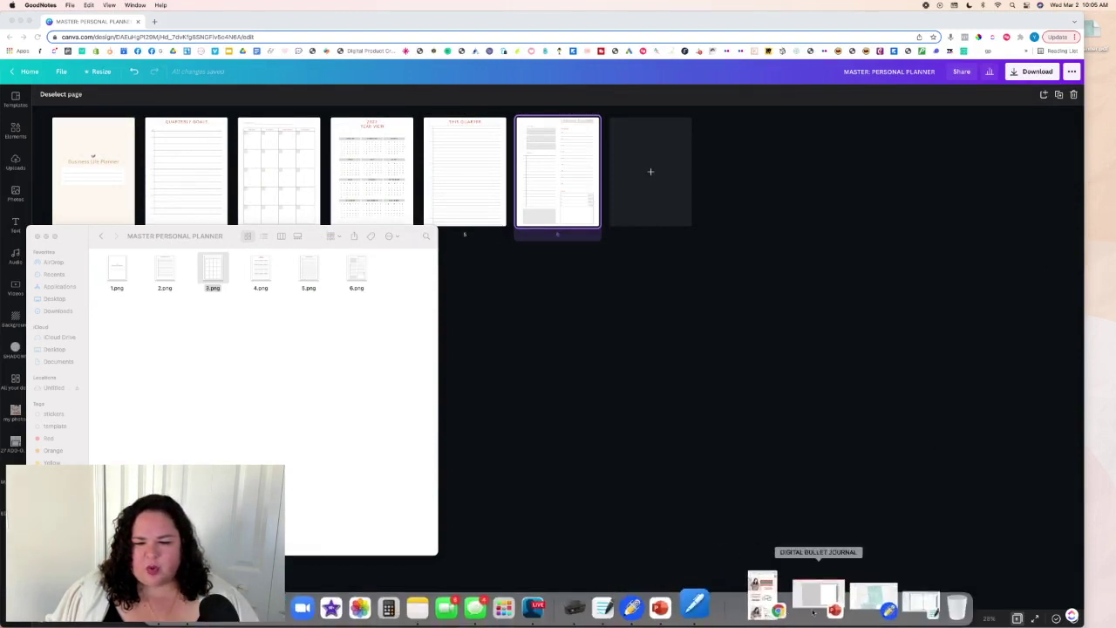
Reopen the blueplanner notebook in Notability and bring up the MASTER PERSONAL PLANNER folder.
{"action": "left_click", "coordinate": [844, 600]}
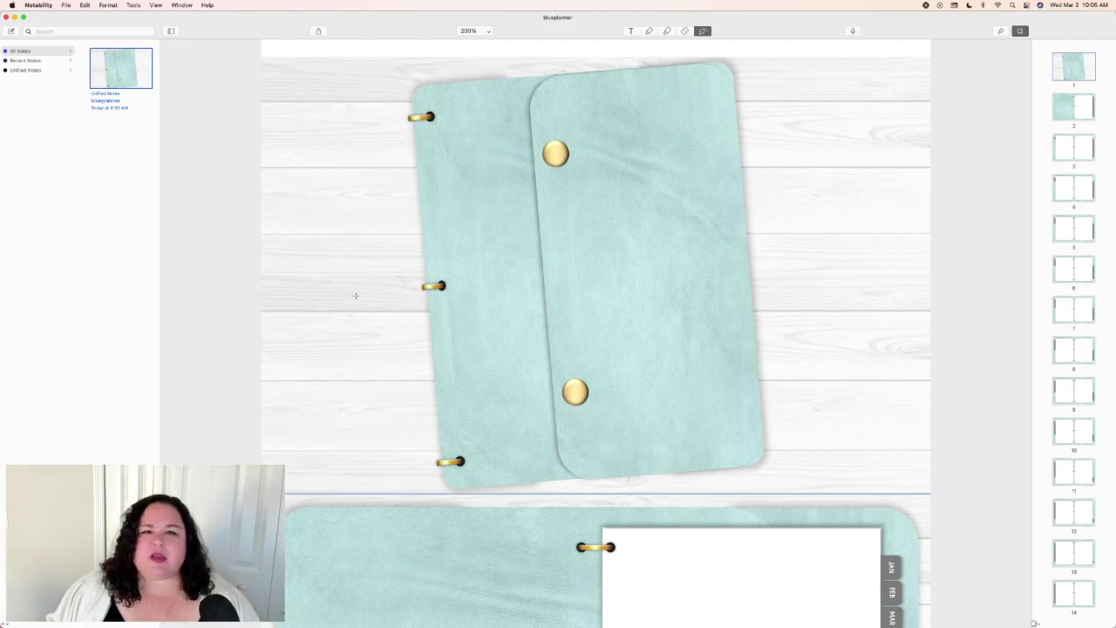
{"action": "scroll", "coordinate": [355, 296], "scroll_direction": "down", "scroll_amount": 10}
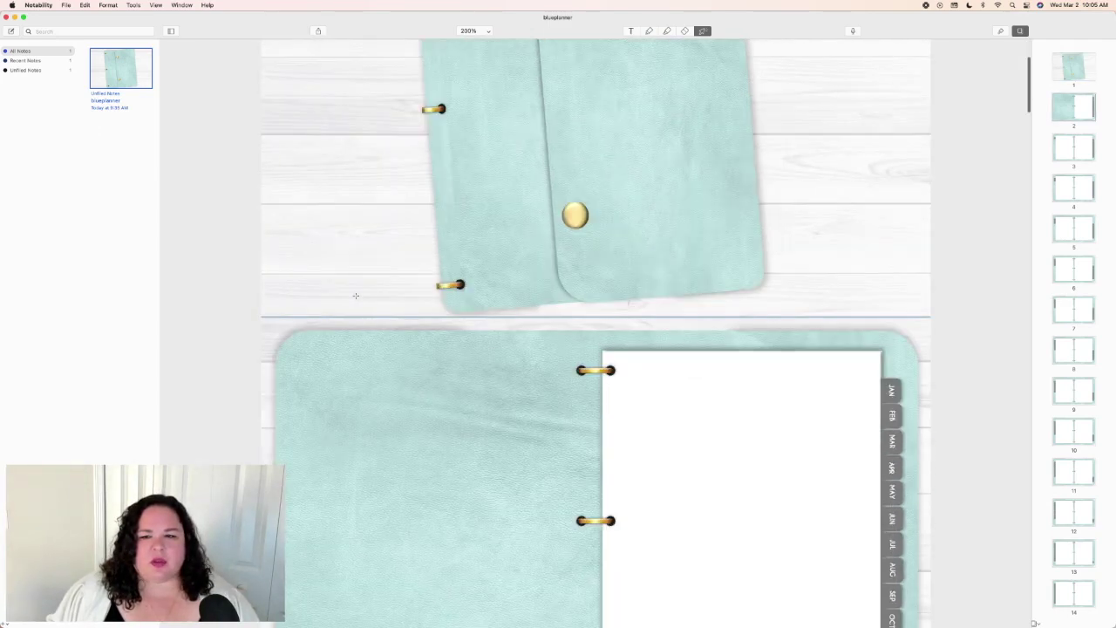
{"action": "scroll", "coordinate": [355, 296], "scroll_direction": "down", "scroll_amount": 5}
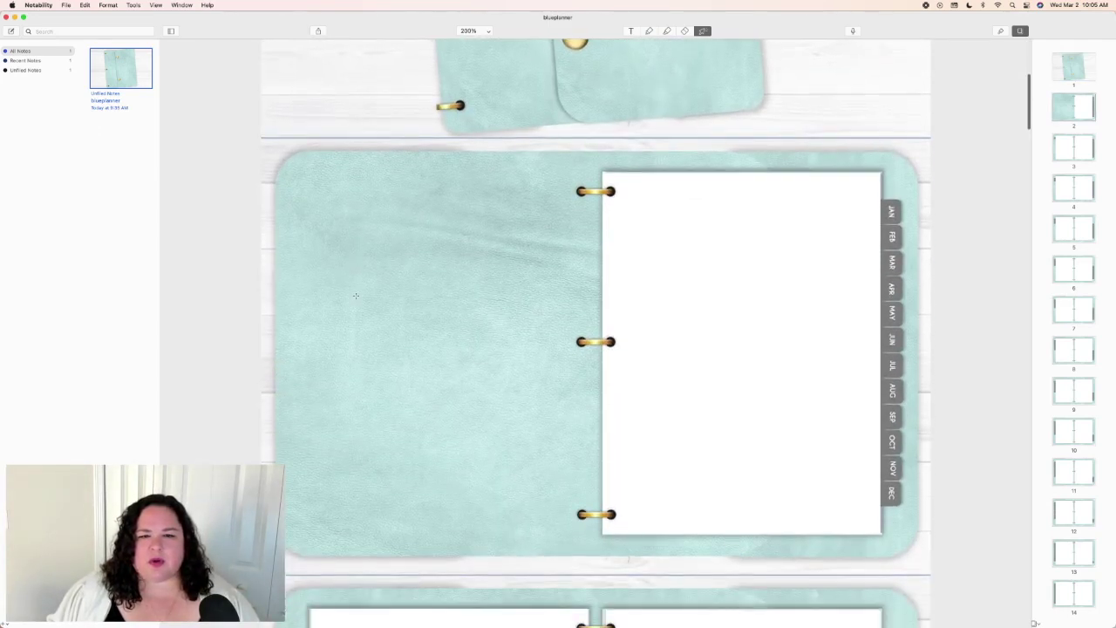
{"action": "scroll", "coordinate": [355, 295], "scroll_direction": "down", "scroll_amount": 2}
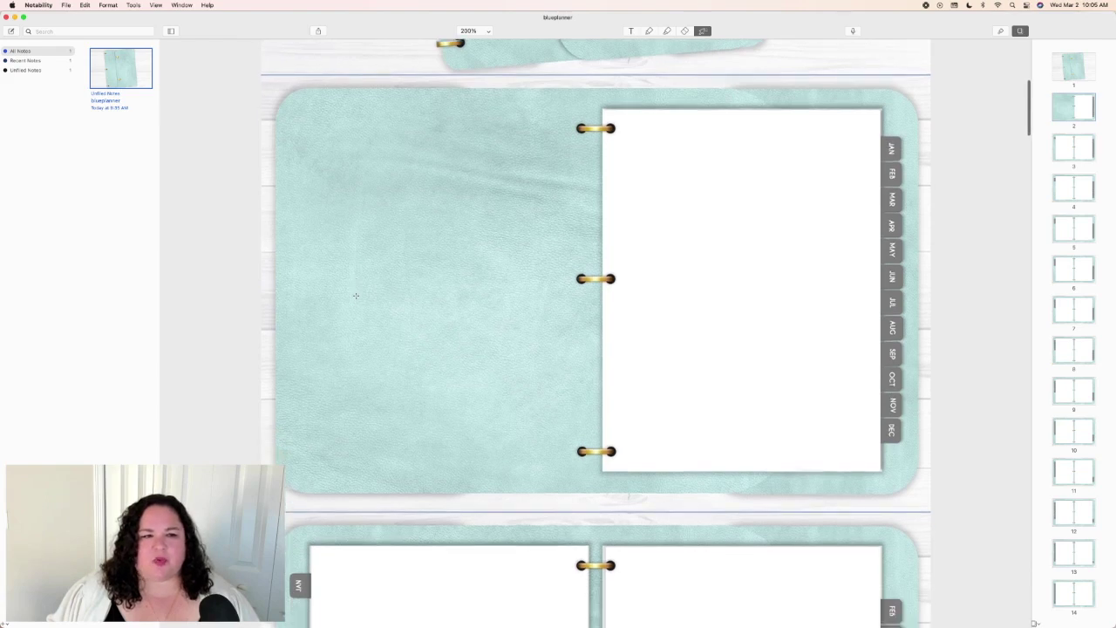
{"action": "scroll", "coordinate": [355, 295], "scroll_direction": "down", "scroll_amount": 1}
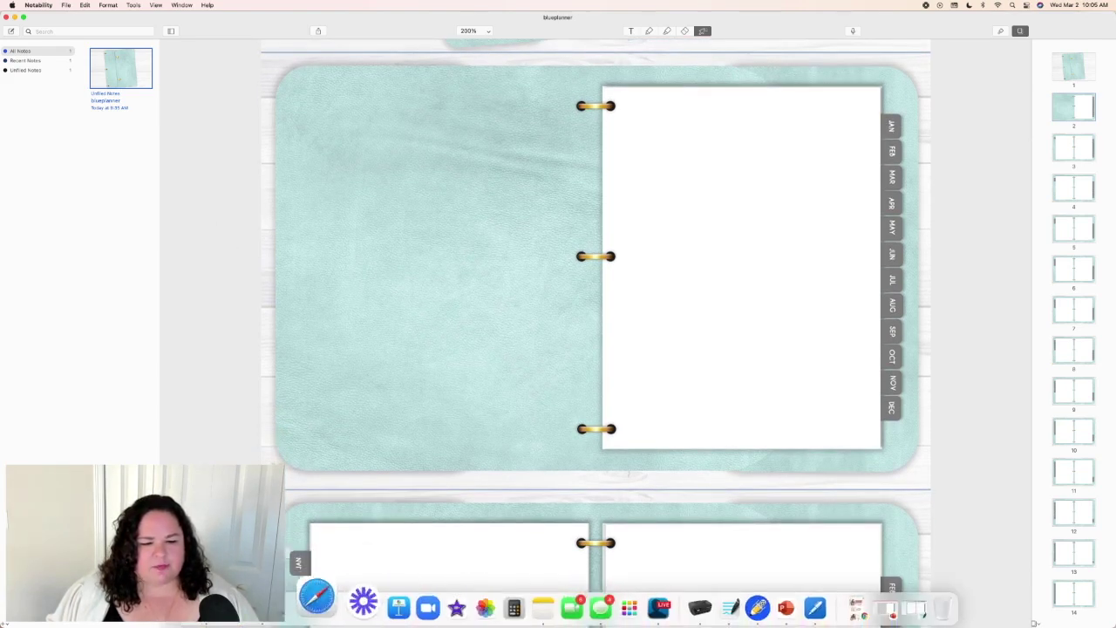
{"action": "left_click", "coordinate": [258, 607]}
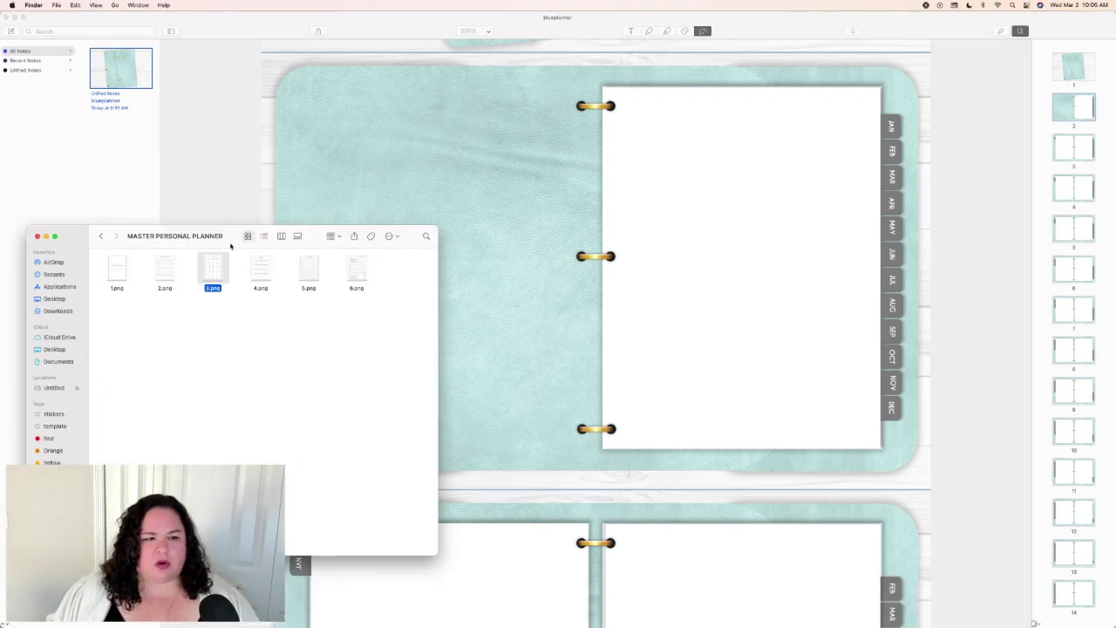
{"action": "left_click_drag", "start_coordinate": [233, 239], "coordinate": [221, 91]}
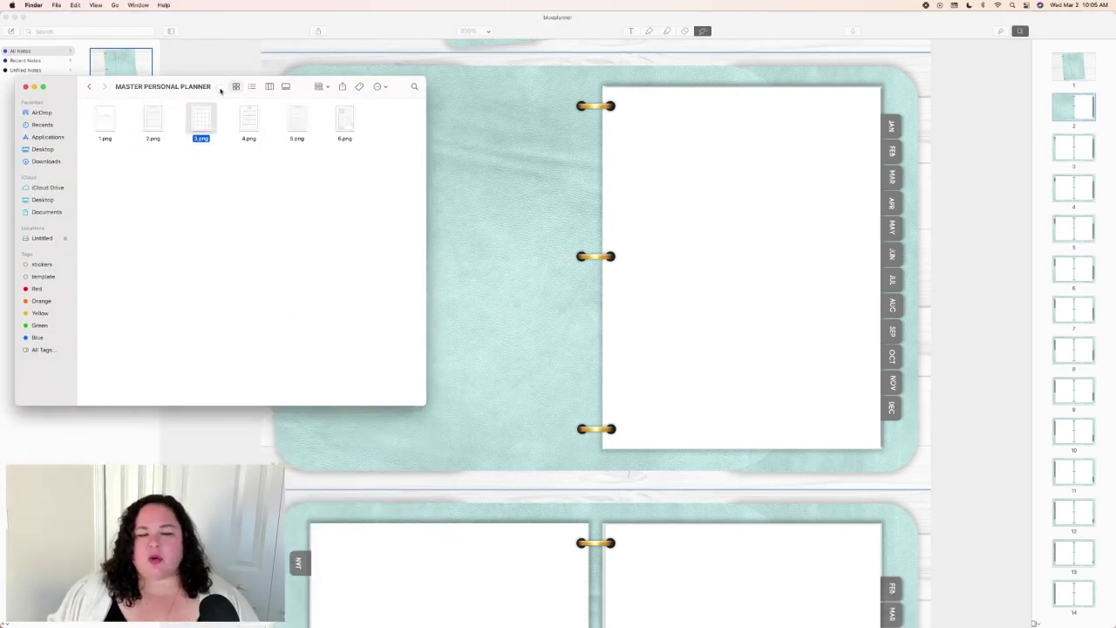
{"action": "left_click", "coordinate": [112, 201]}
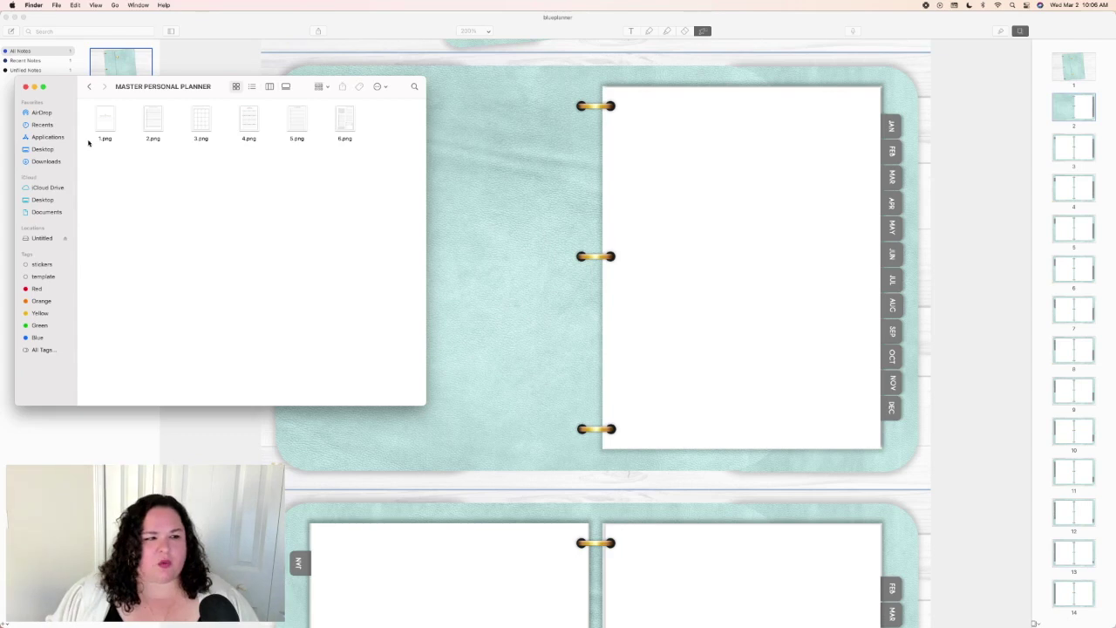
Drop 1.png onto the right white page and nudge the Business Life Planner image up slightly.
{"action": "left_click_drag", "start_coordinate": [106, 118], "coordinate": [694, 202]}
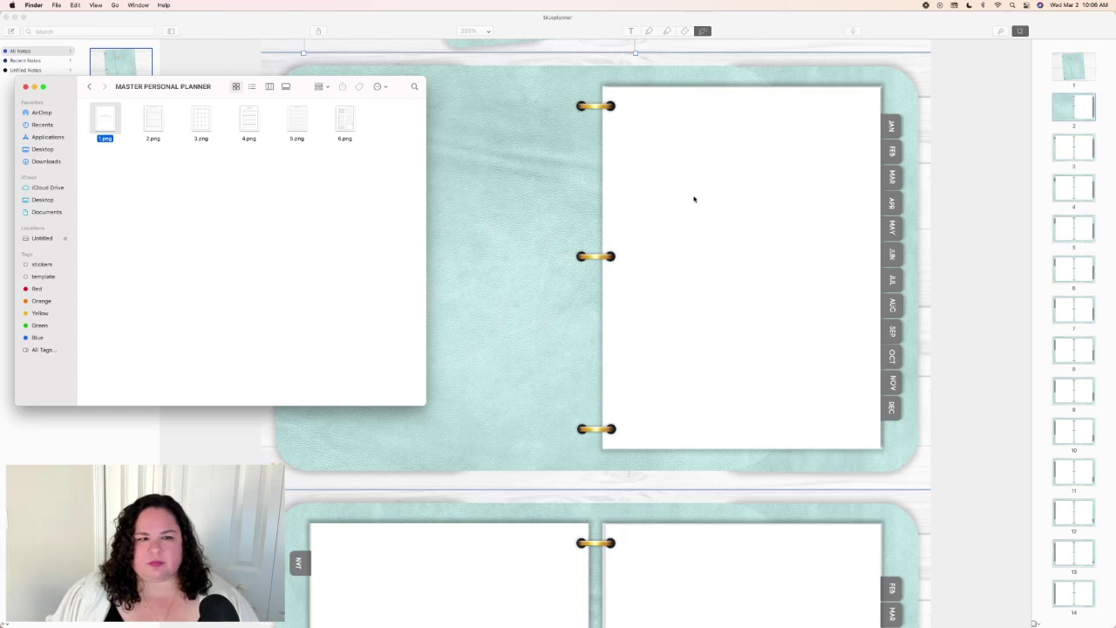
{"action": "scroll", "coordinate": [623, 218], "scroll_direction": "up", "scroll_amount": 3}
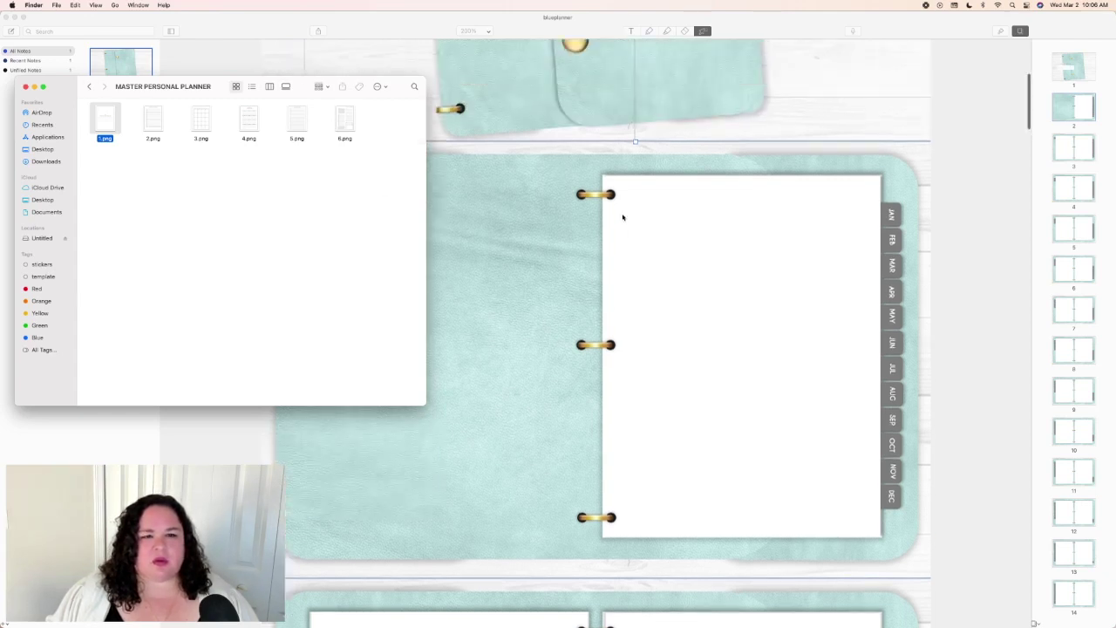
{"action": "scroll", "coordinate": [622, 217], "scroll_direction": "up", "scroll_amount": 5}
{"action": "left_click", "coordinate": [529, 107]}
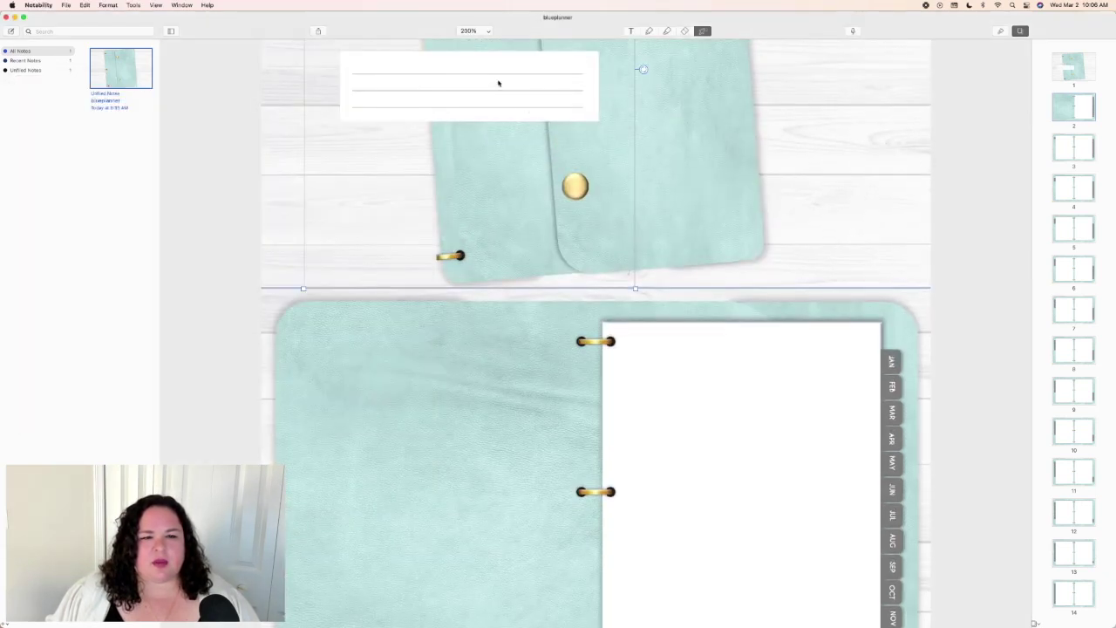
{"action": "mouse_move", "coordinate": [533, 129]}
{"action": "left_mouse_down"}
{"action": "mouse_move", "coordinate": [723, 493]}
{"action": "mouse_move", "coordinate": [727, 561]}
{"action": "mouse_move", "coordinate": [768, 556]}
{"action": "left_mouse_up"}
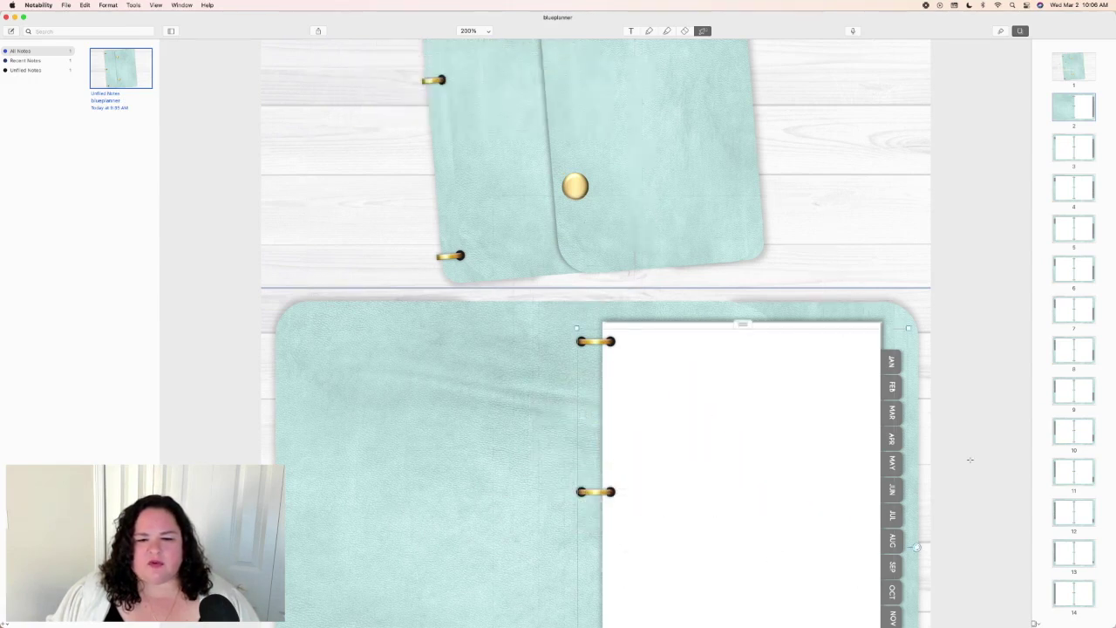
{"action": "scroll", "coordinate": [401, 94], "scroll_direction": "down", "scroll_amount": 3}
{"action": "scroll", "coordinate": [407, 276], "scroll_direction": "down", "scroll_amount": 3}
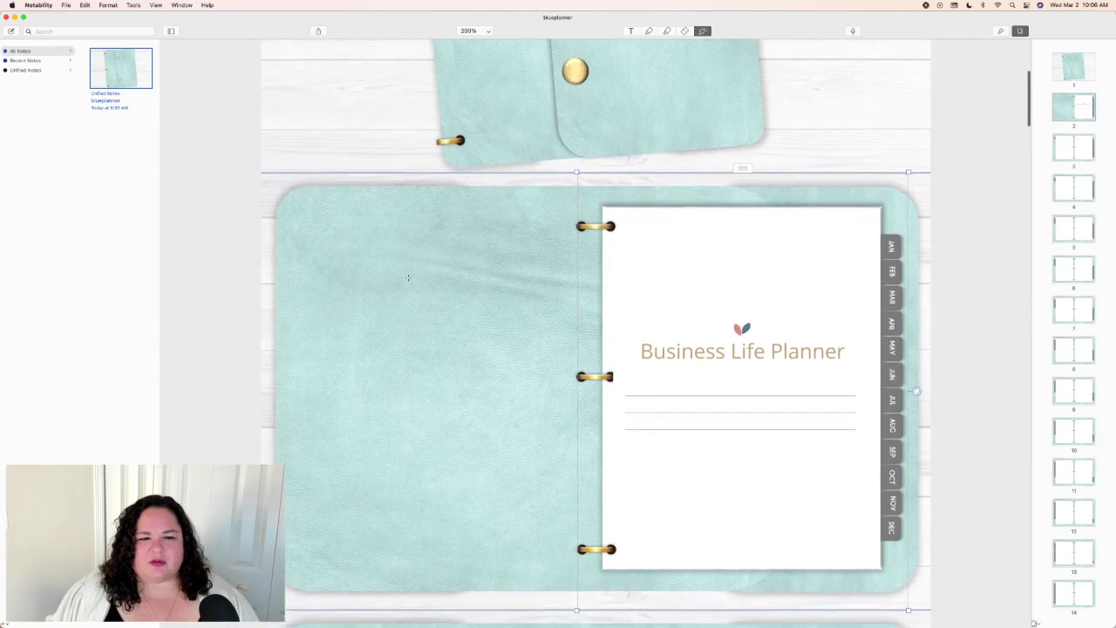
{"action": "scroll", "coordinate": [407, 276], "scroll_direction": "down", "scroll_amount": 1}
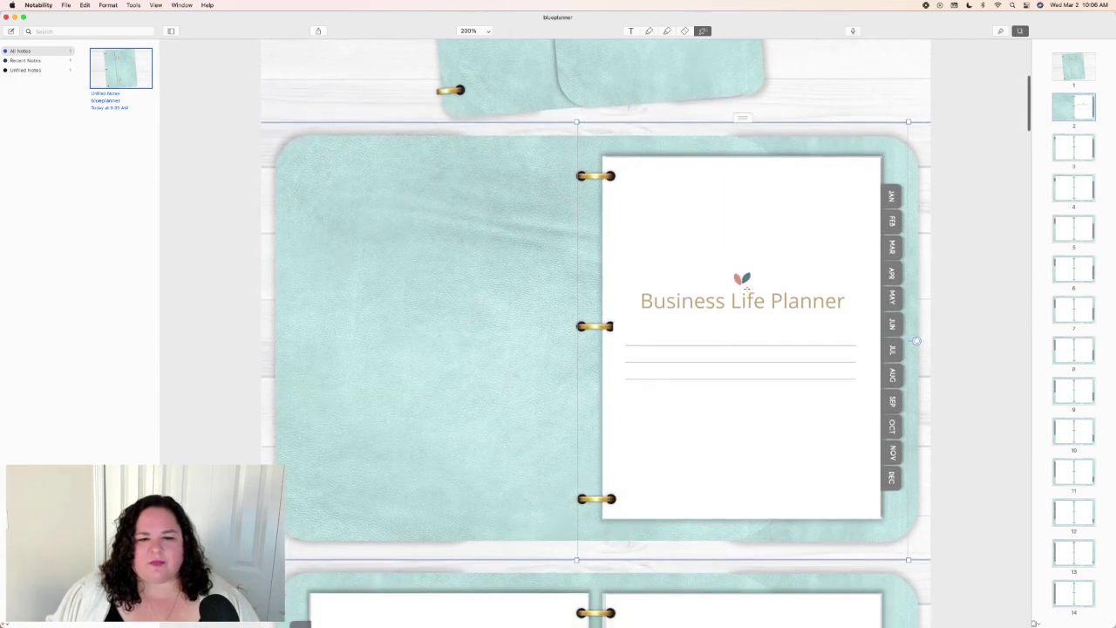
{"action": "left_click_drag", "start_coordinate": [744, 310], "coordinate": [743, 307]}
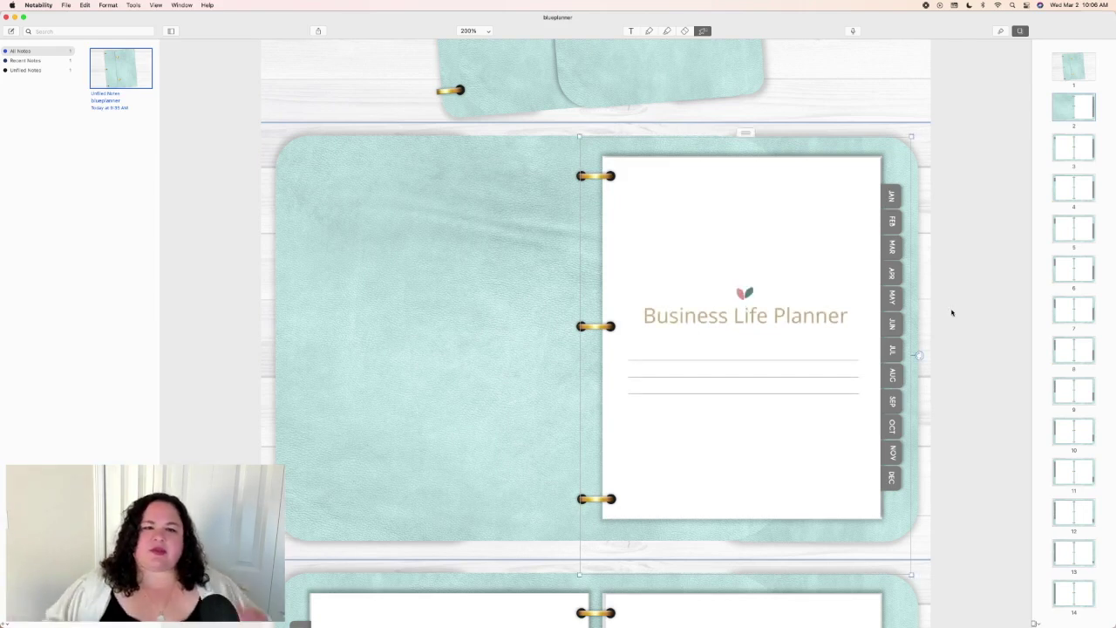
{"action": "key", "text": "shift+Up"}
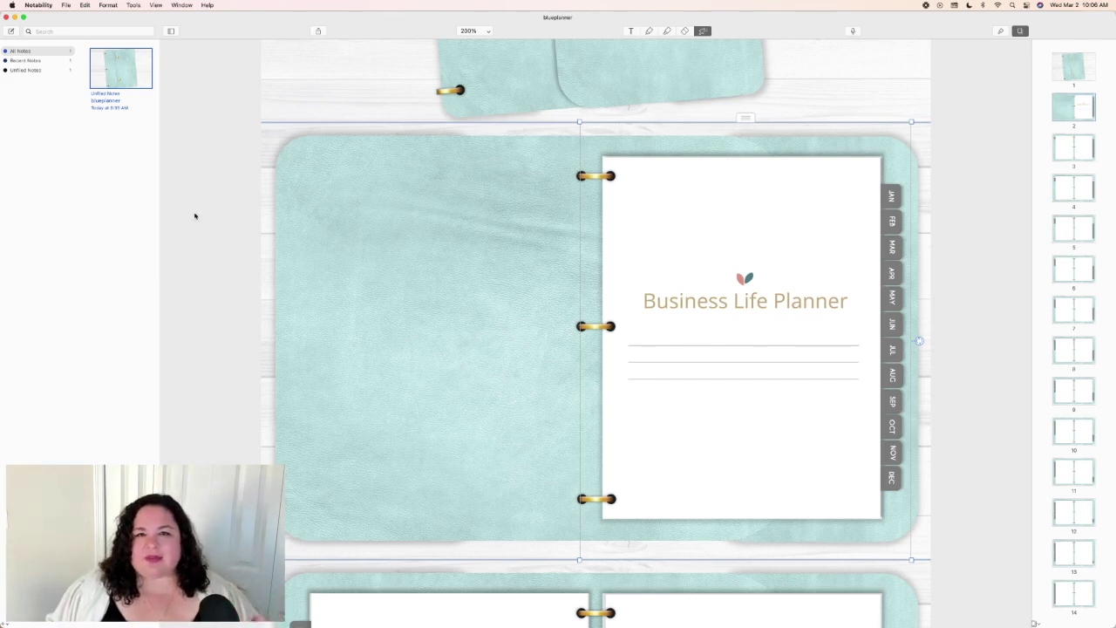
{"action": "left_click", "coordinate": [15, 17]}
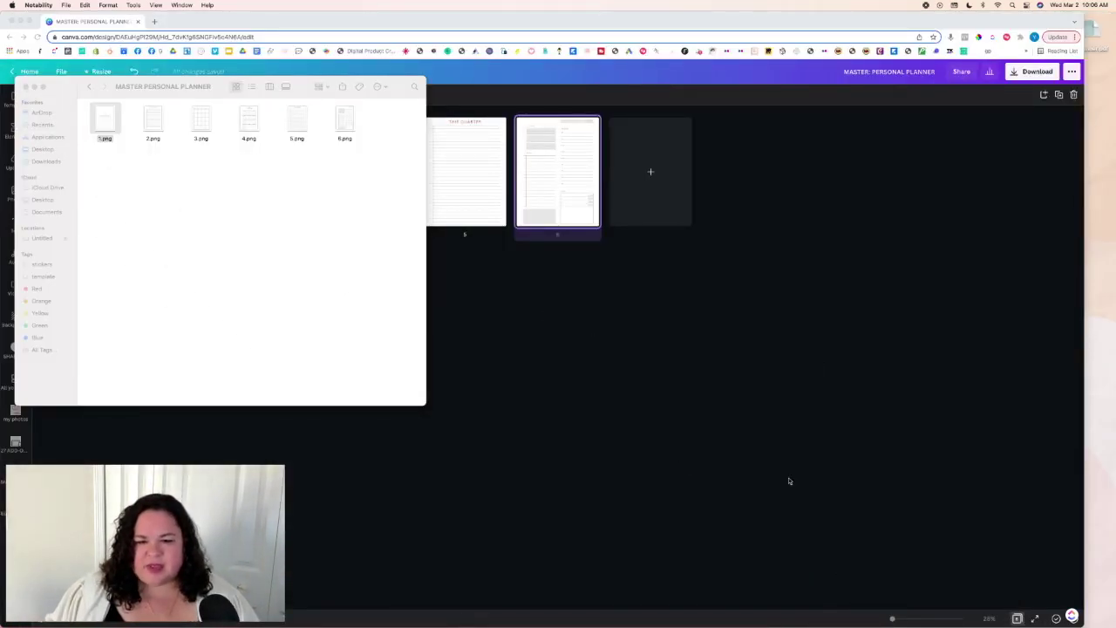
Bring up the DIGITAL BULLET JOURNAL presentation in PowerPoint from the Dock.
{"action": "mouse_move", "coordinate": [789, 610]}
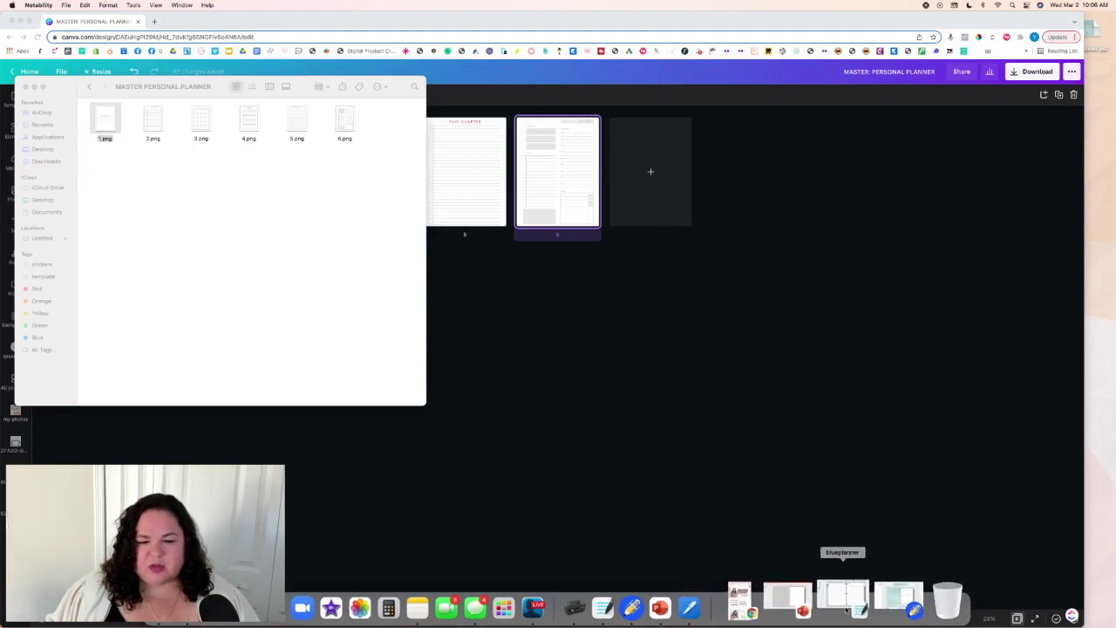
{"action": "left_click", "coordinate": [815, 602]}
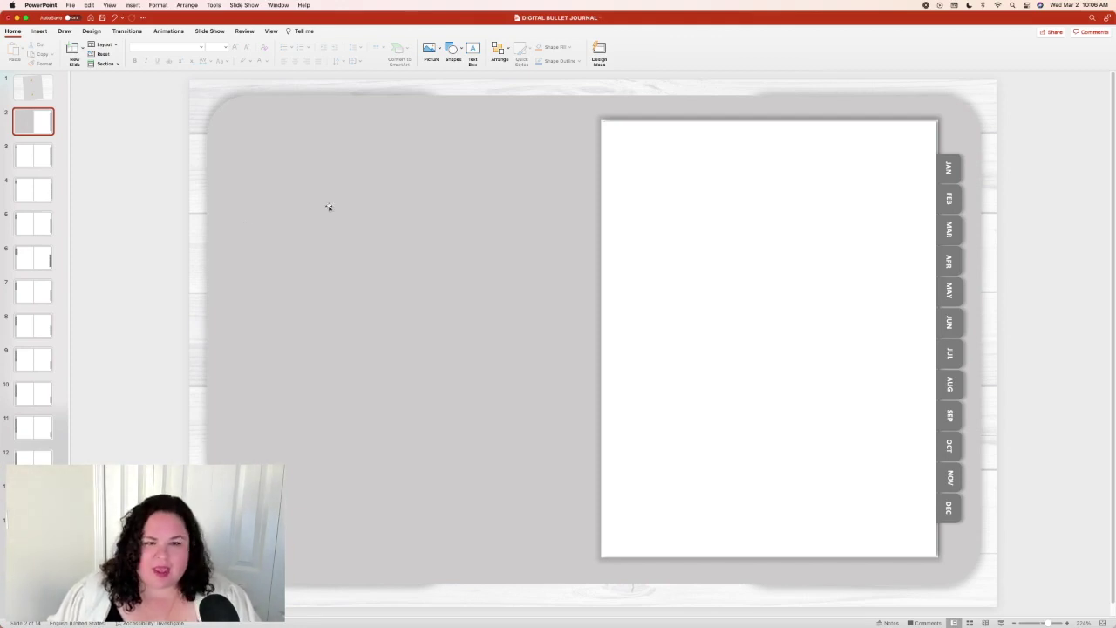
{"action": "mouse_move", "coordinate": [334, 617]}
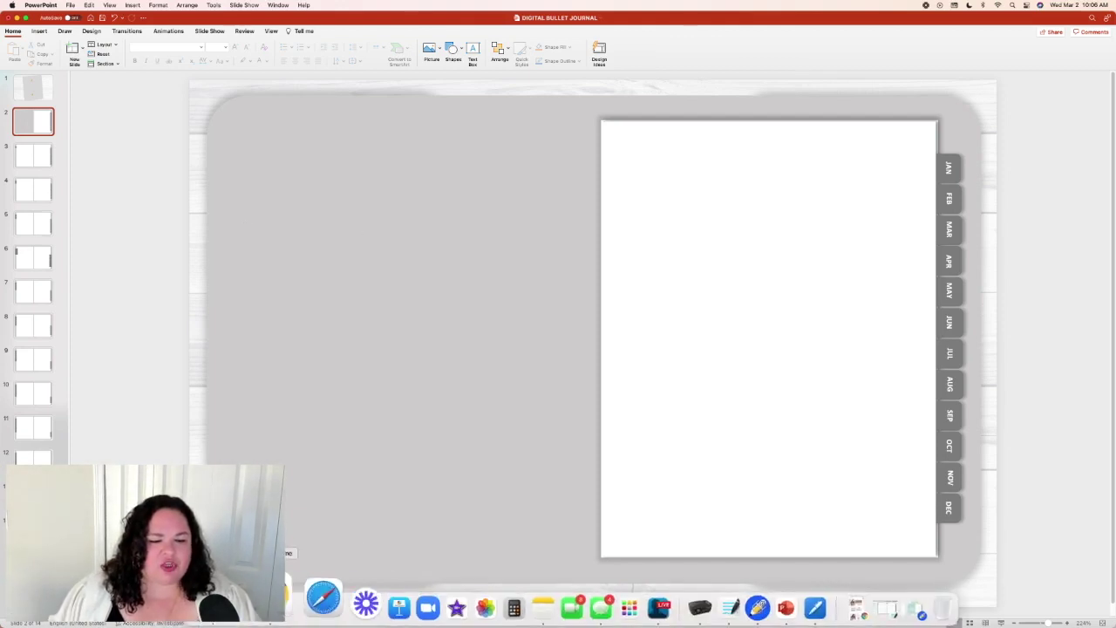
{"action": "left_click", "coordinate": [323, 598]}
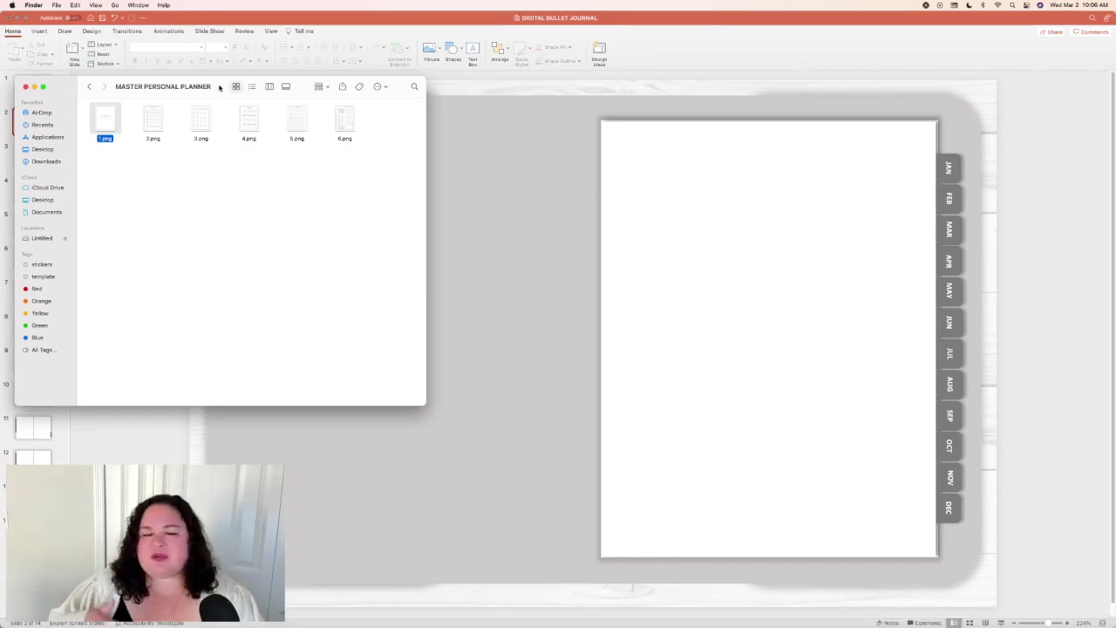
{"action": "left_click", "coordinate": [535, 104]}
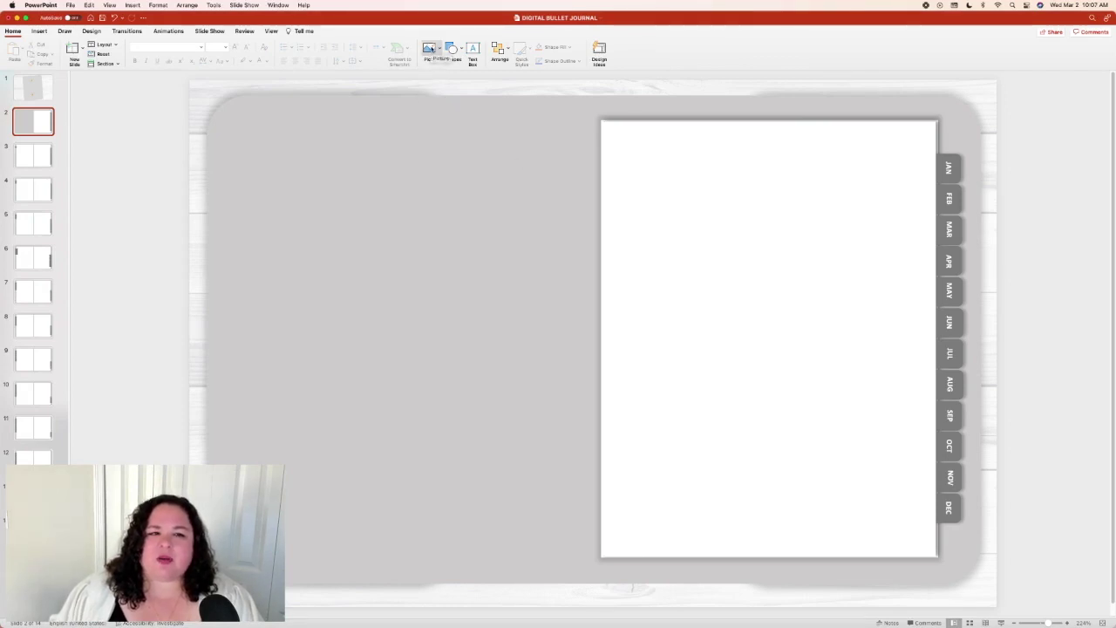
{"action": "left_click", "coordinate": [429, 49]}
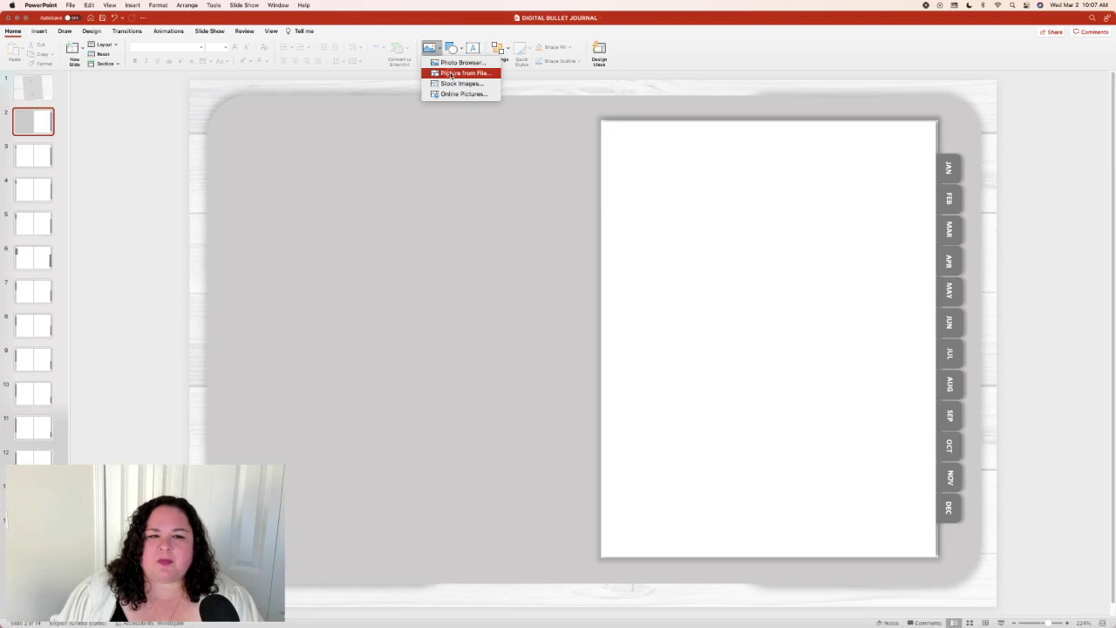
Insert 1.png from the Downloads MASTER PERSONAL PLANNER folder onto slide 2.
{"action": "left_click", "coordinate": [450, 74]}
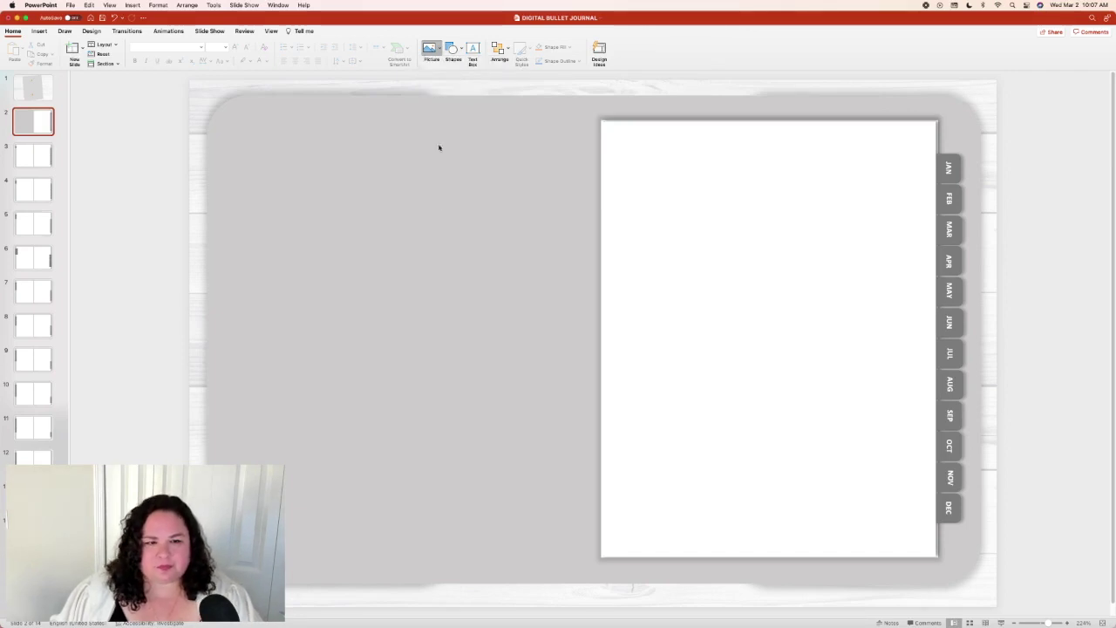
{"action": "left_click", "coordinate": [434, 179]}
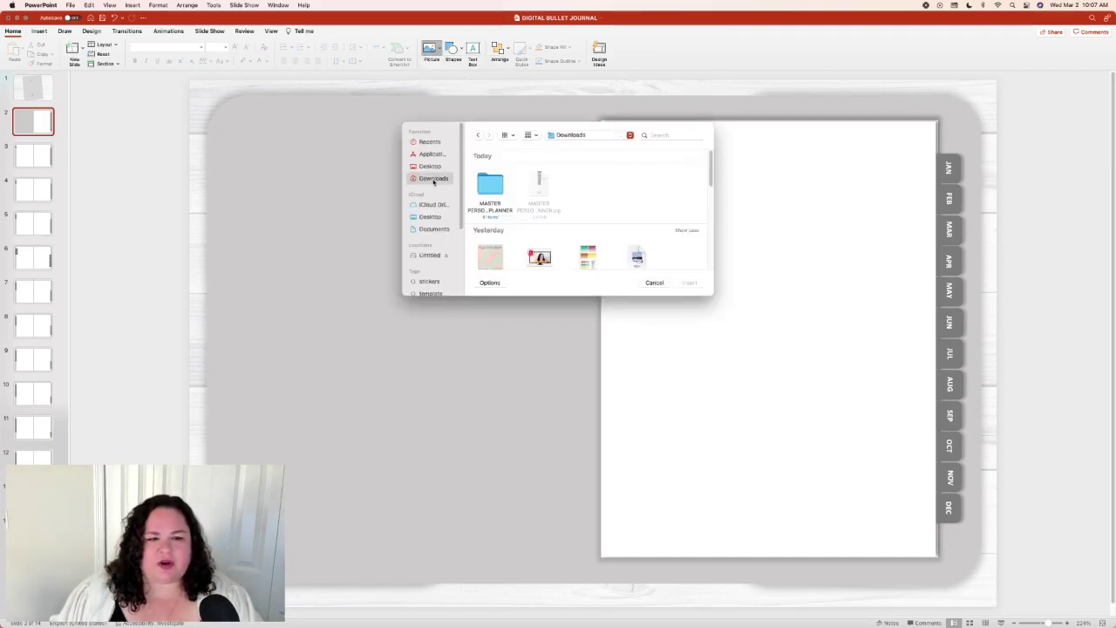
{"action": "double_click", "coordinate": [486, 187]}
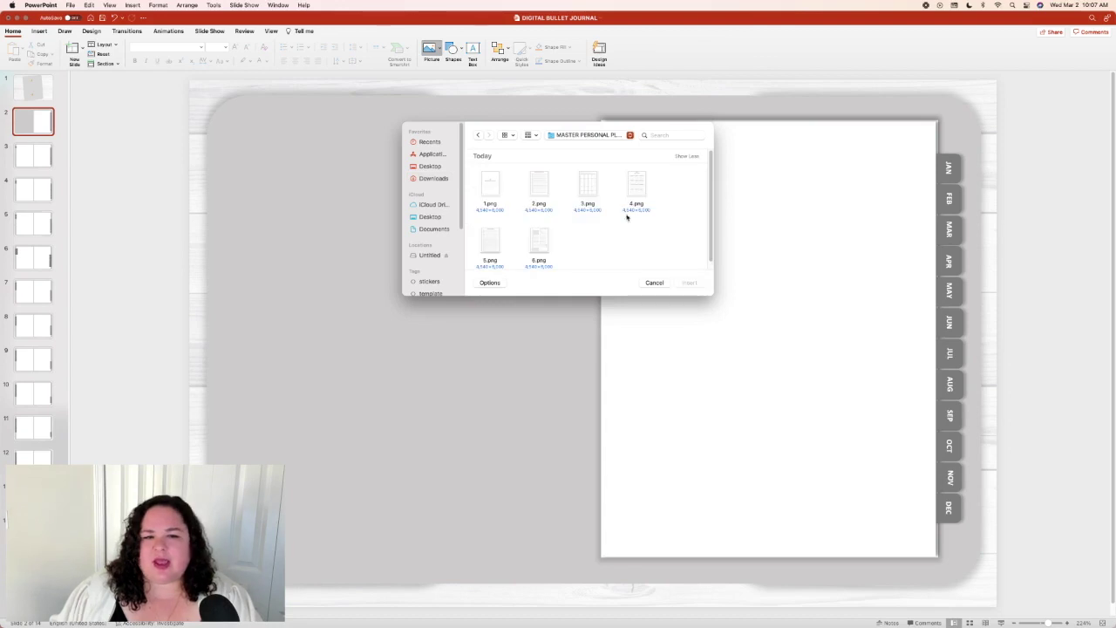
{"action": "double_click", "coordinate": [491, 187]}
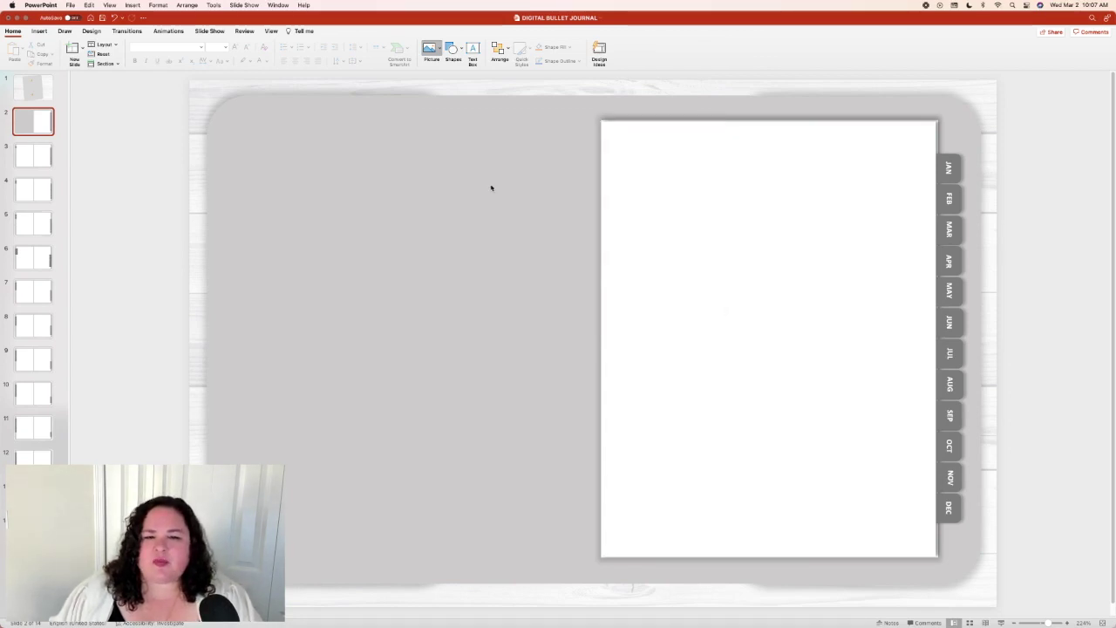
Move the Business Life Planner image onto the right-hand planner page and check its fit.
{"action": "left_click_drag", "start_coordinate": [562, 342], "coordinate": [707, 337]}
{"action": "left_click", "coordinate": [153, 293]}
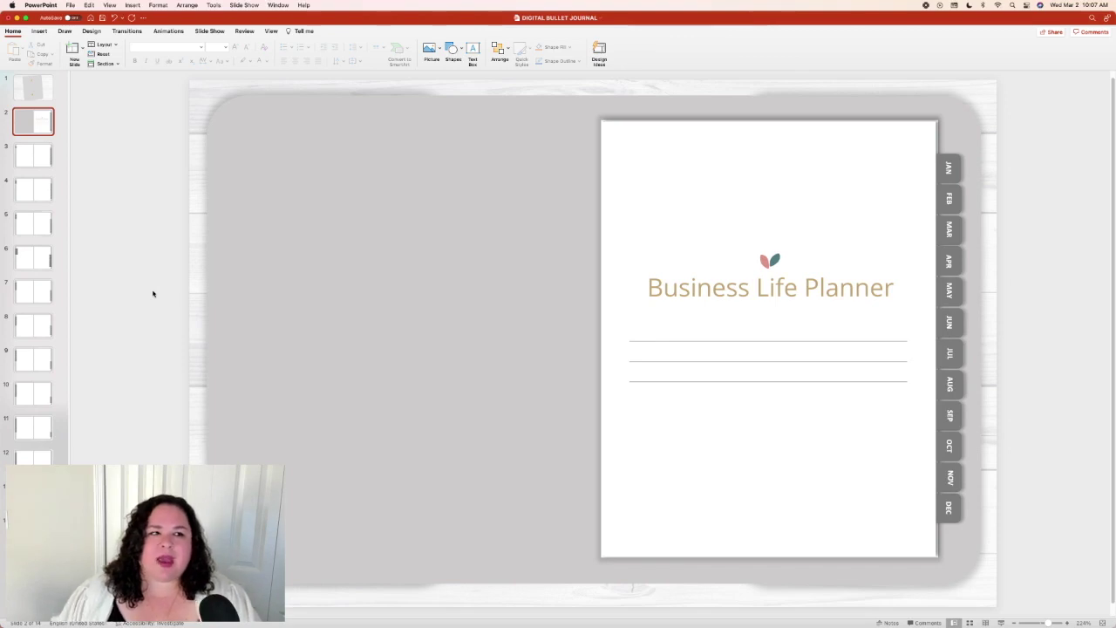
{"action": "left_click", "coordinate": [69, 4]}
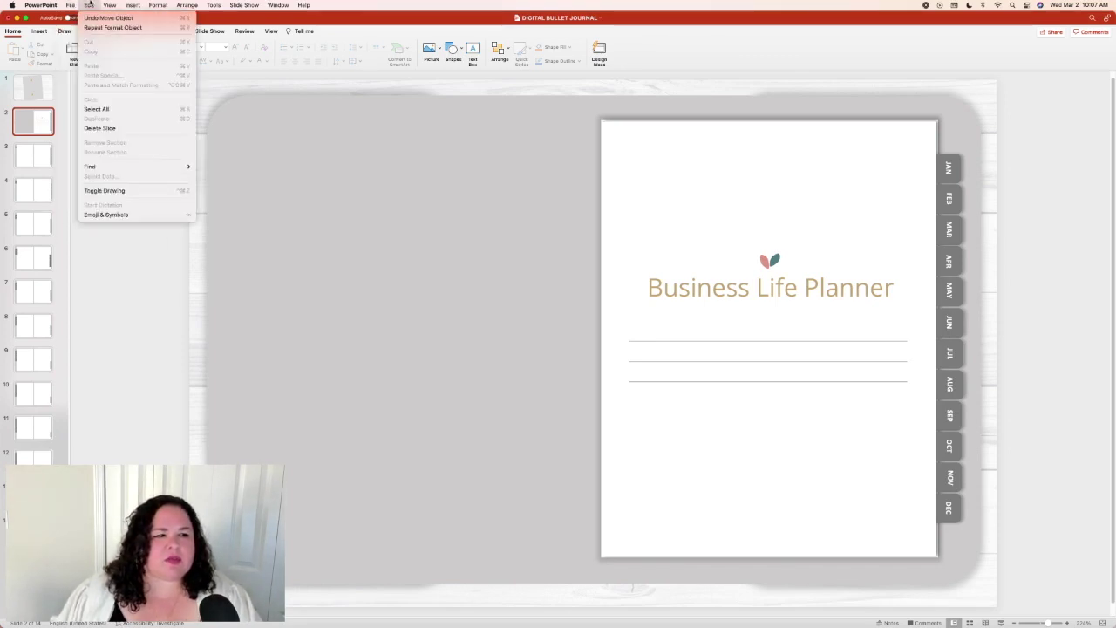
Reveal the View menu's Master submenu showing Slide Master.
{"action": "mouse_move", "coordinate": [109, 6]}
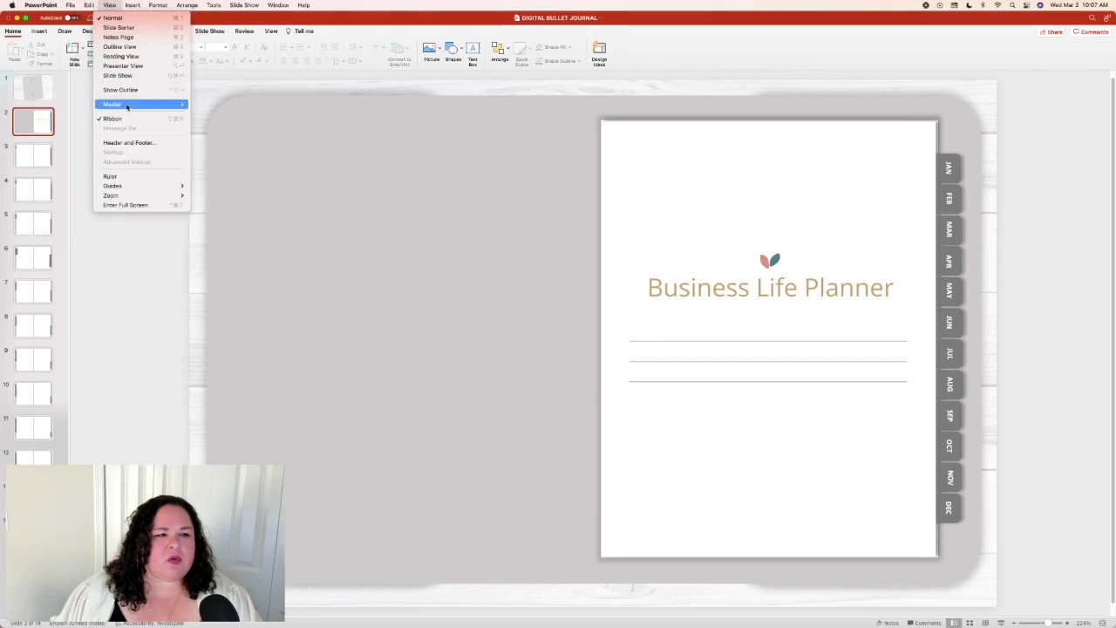
{"action": "mouse_move", "coordinate": [128, 105]}
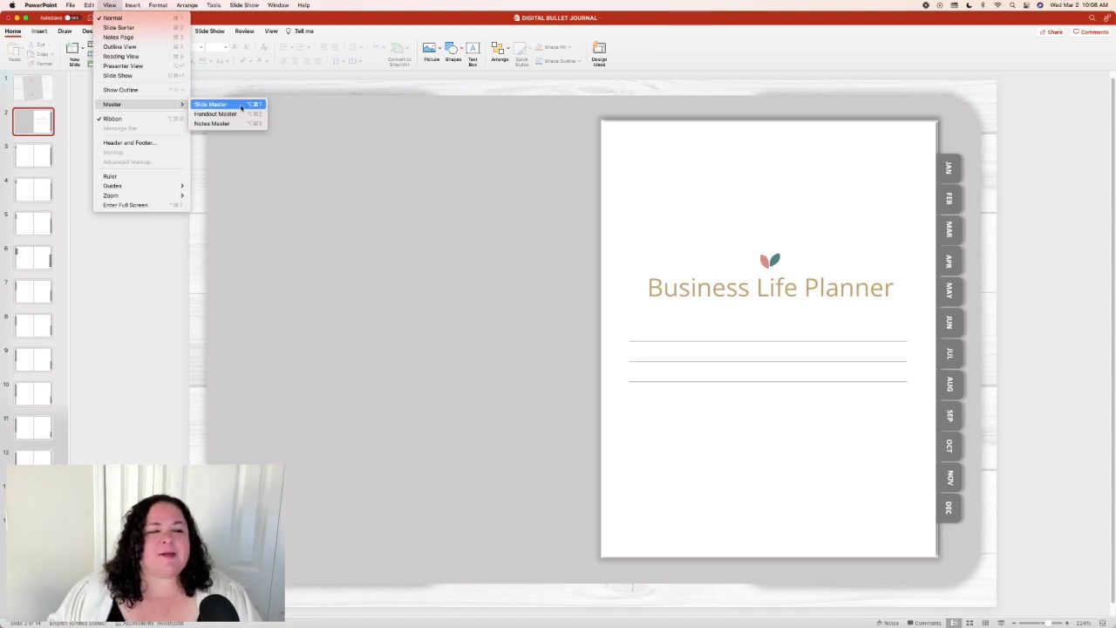
Step through slides 3 and 4 to slide 5's blank spread with JAN–MAR tabs.
{"action": "left_click", "coordinate": [37, 162]}
{"action": "left_click", "coordinate": [38, 162]}
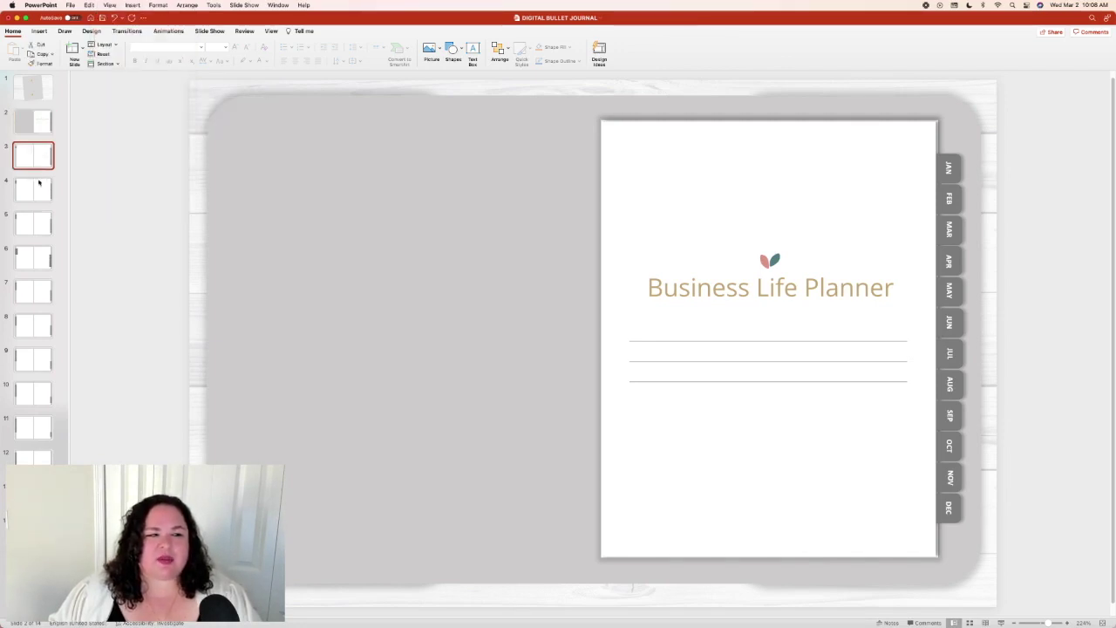
{"action": "left_click", "coordinate": [39, 194]}
{"action": "left_click", "coordinate": [39, 225]}
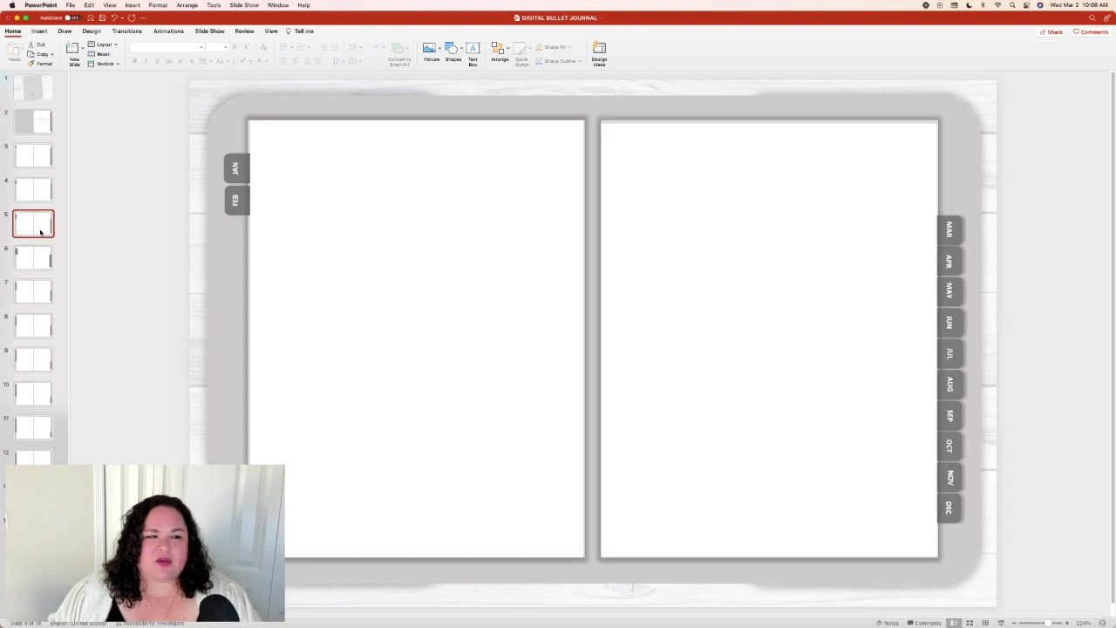
Briefly show the exported PNG folder in Finder, then return to PowerPoint's slide 1 cover.
{"action": "left_click", "coordinate": [321, 597]}
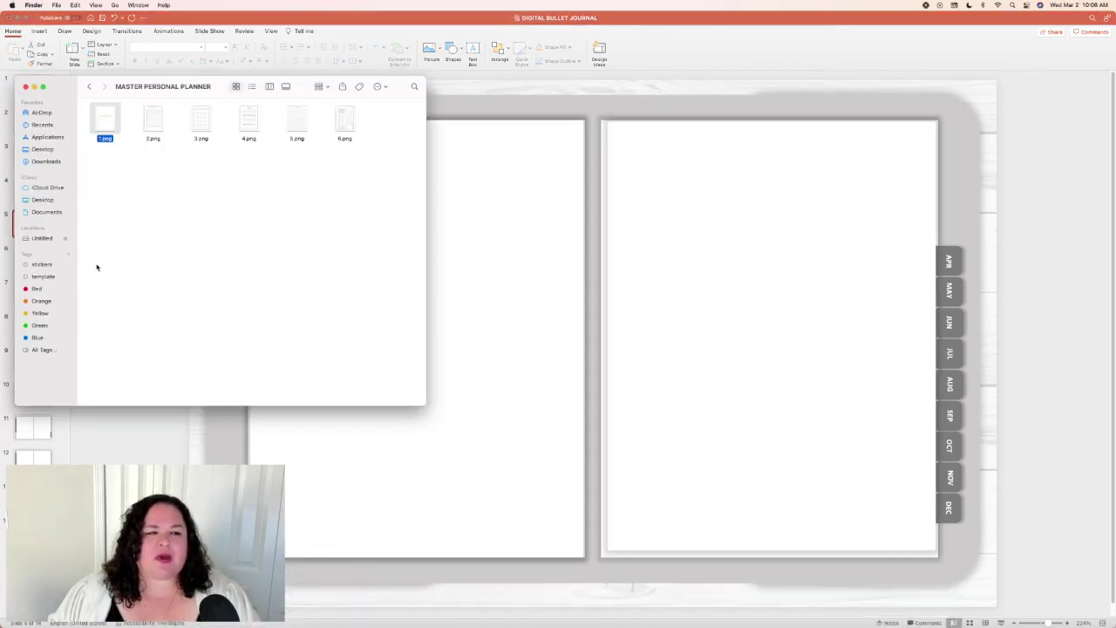
{"action": "left_click", "coordinate": [177, 438]}
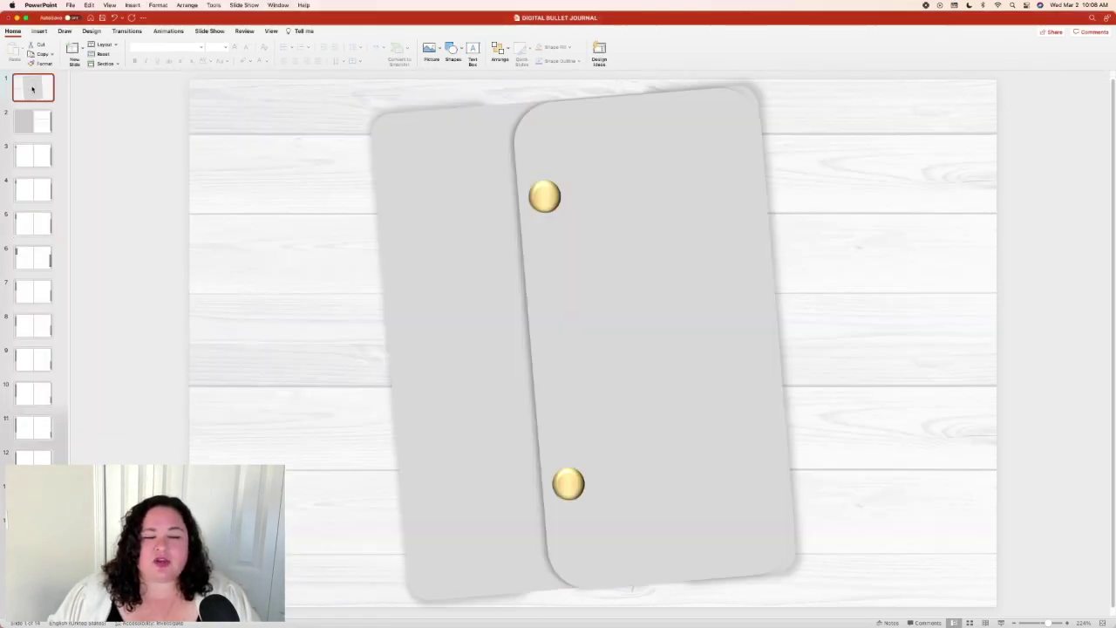
{"action": "left_click", "coordinate": [32, 89]}
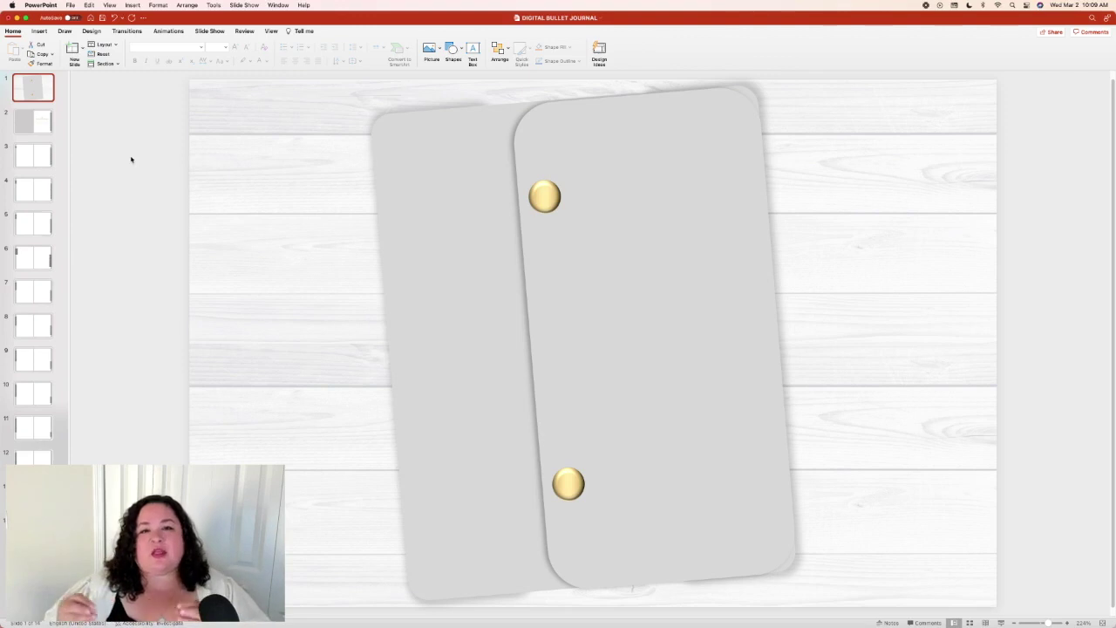
Bring the Canva design forward in Chrome and open page 1, the Business Life Planner cover.
{"action": "left_click", "coordinate": [16, 17]}
{"action": "left_click", "coordinate": [665, 386]}
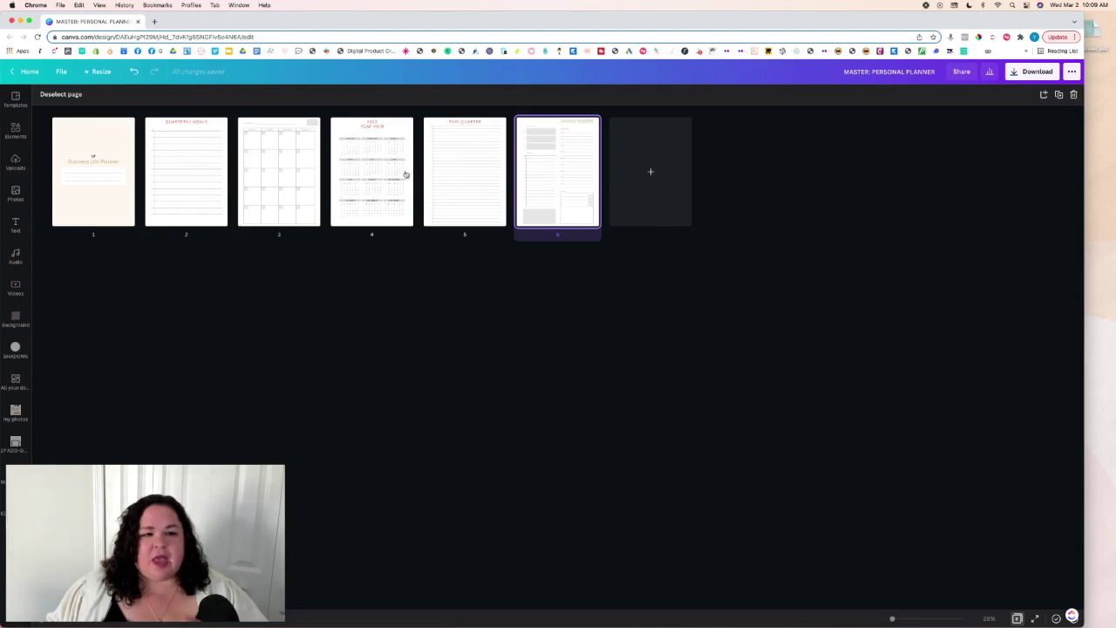
{"action": "double_click", "coordinate": [113, 176]}
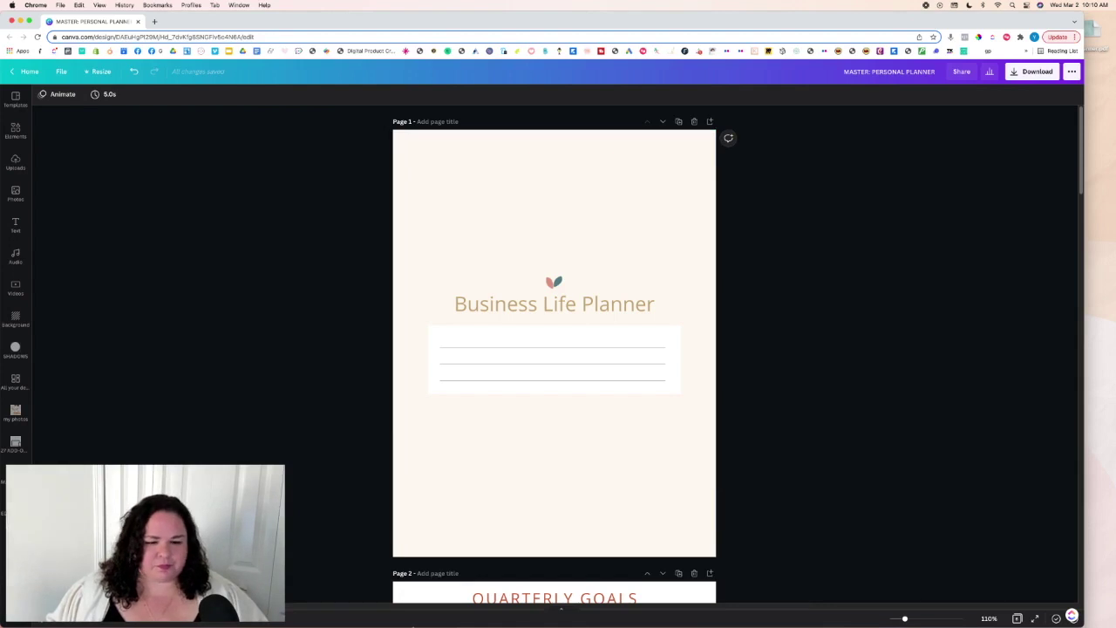
{"action": "left_click", "coordinate": [581, 593]}
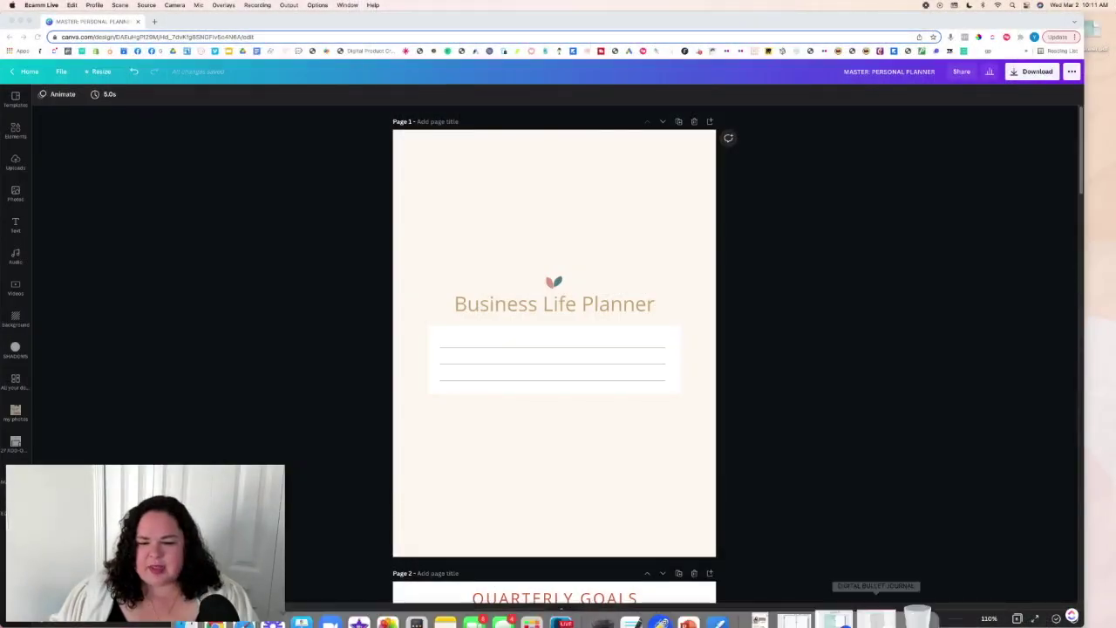
Restore the minimized blueplanner notebook and scroll up to its teal leather cover page.
{"action": "left_click", "coordinate": [842, 597]}
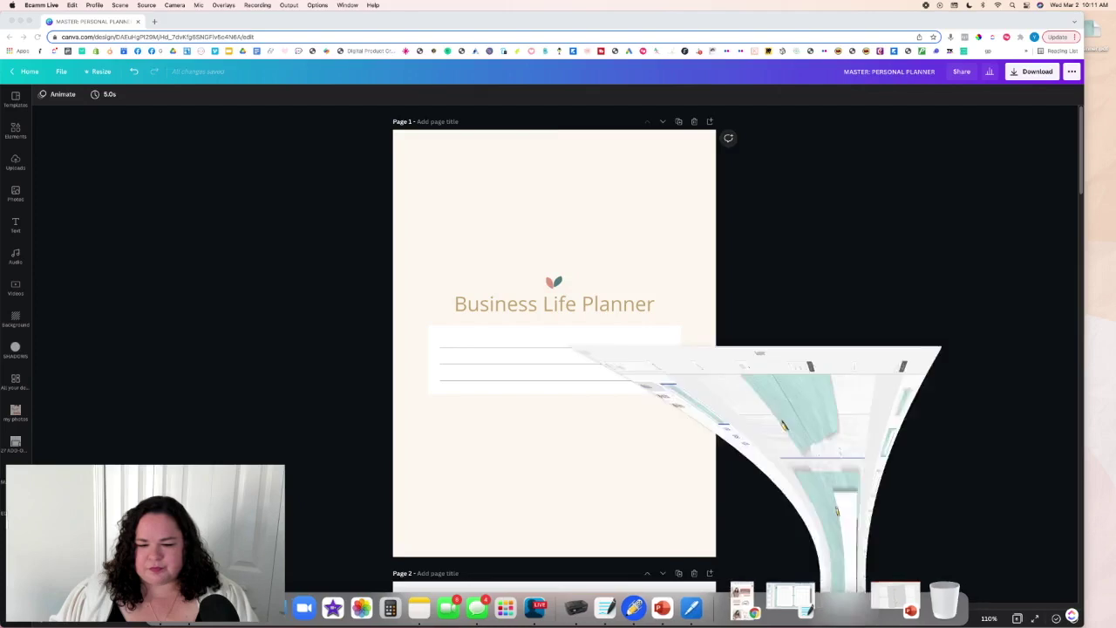
{"action": "scroll", "coordinate": [565, 302], "scroll_direction": "up", "scroll_amount": 5}
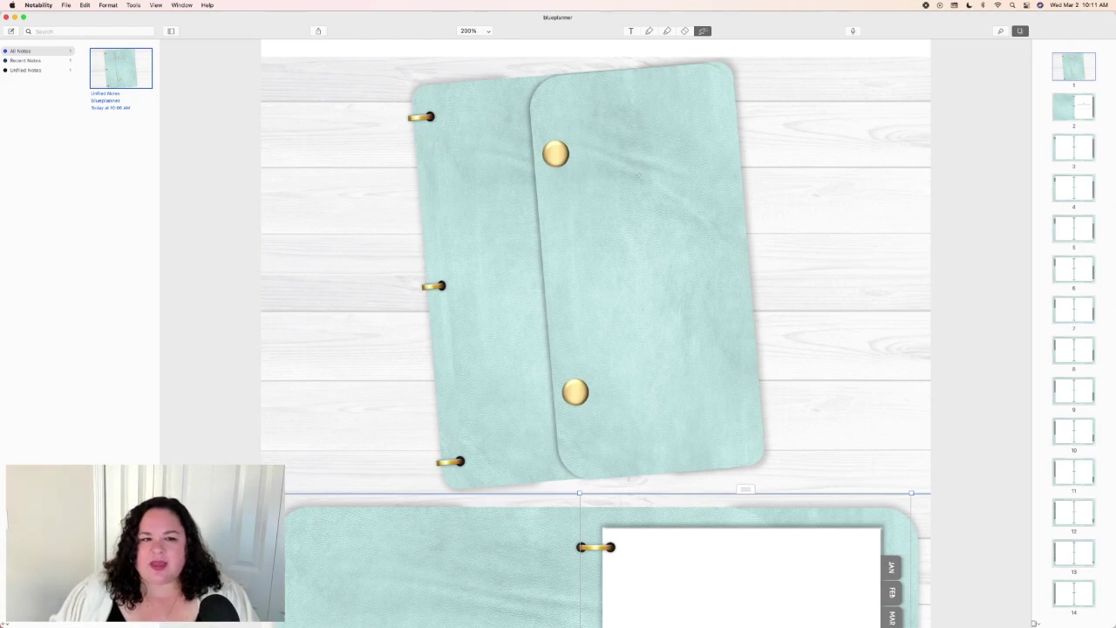
{"action": "mouse_move", "coordinate": [610, 621]}
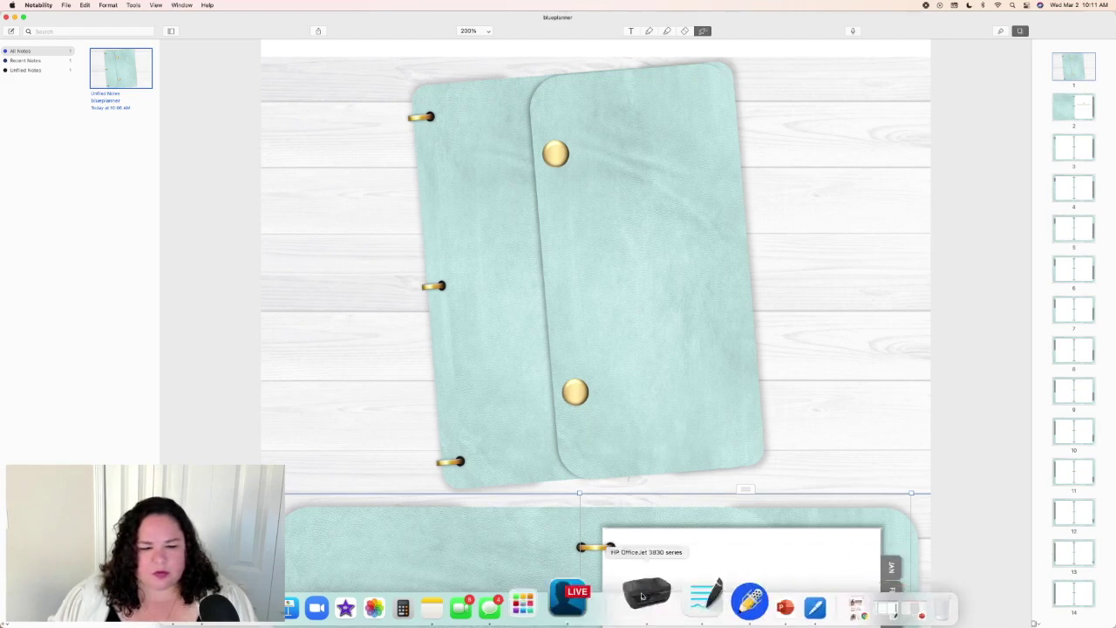
{"action": "left_click", "coordinate": [312, 600]}
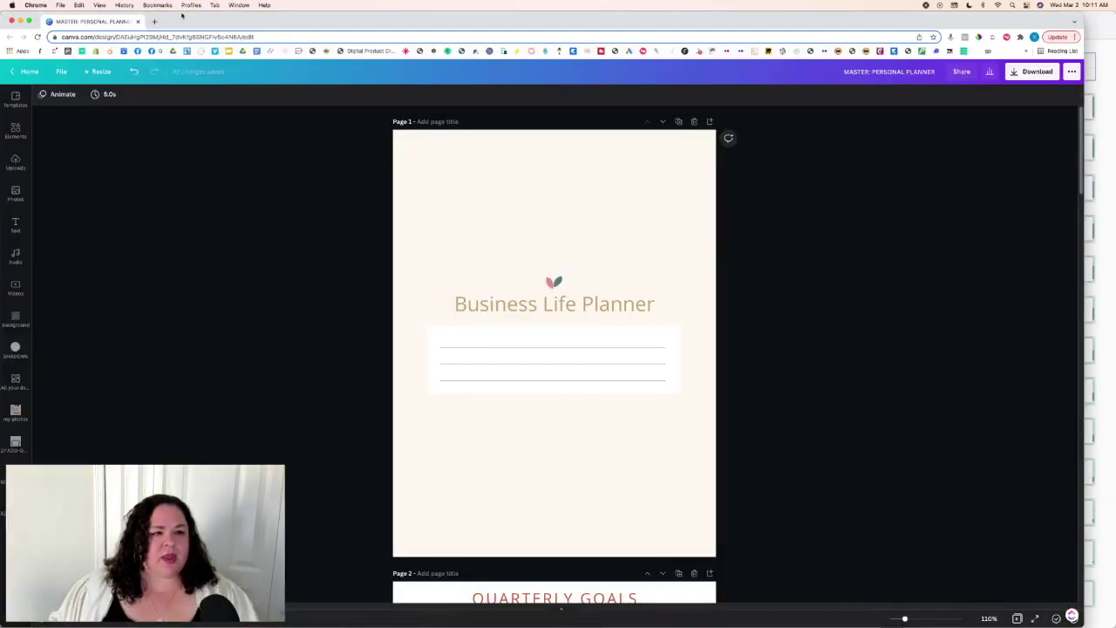
Load seethetemplates.com/canvaplanner in a new Chrome tab.
{"action": "left_click", "coordinate": [154, 21]}
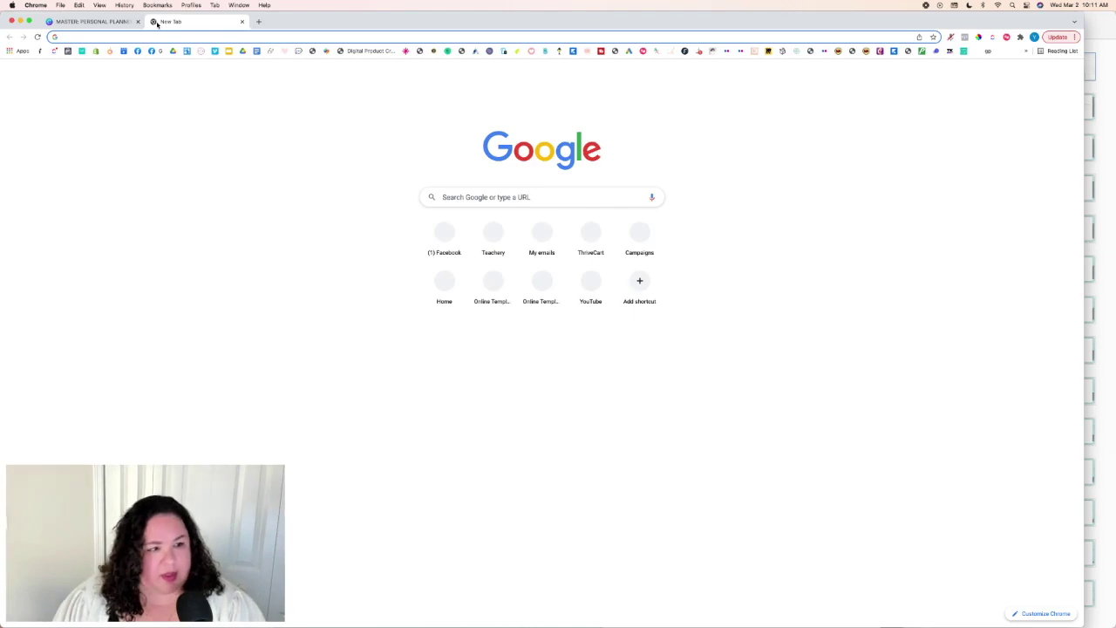
{"action": "type", "text": "seethetemplates.com"}
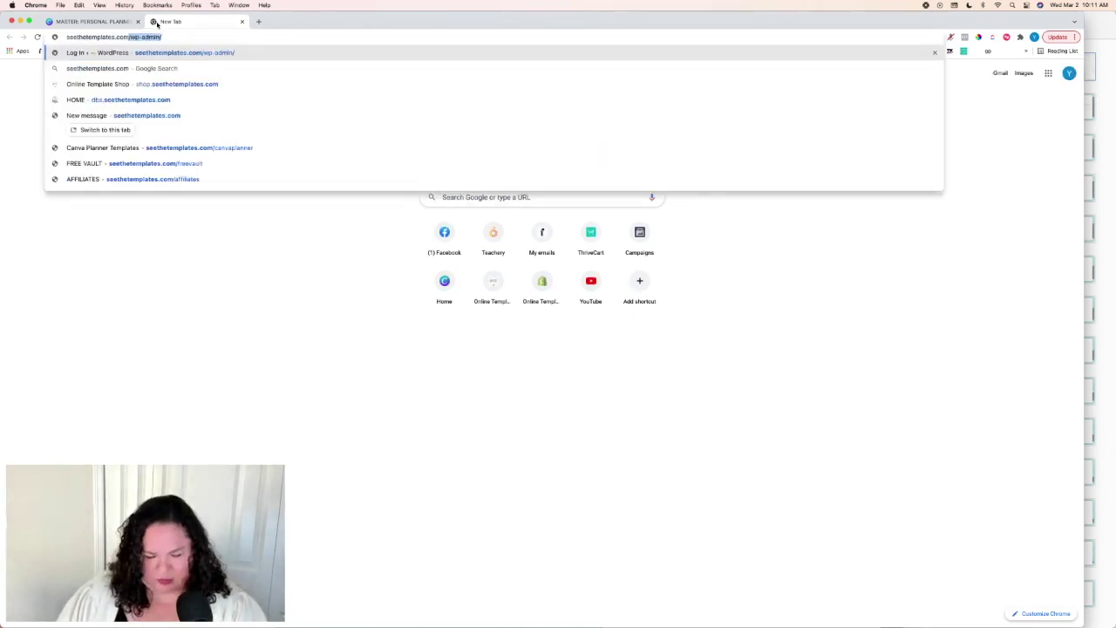
{"action": "type", "text": "/c"}
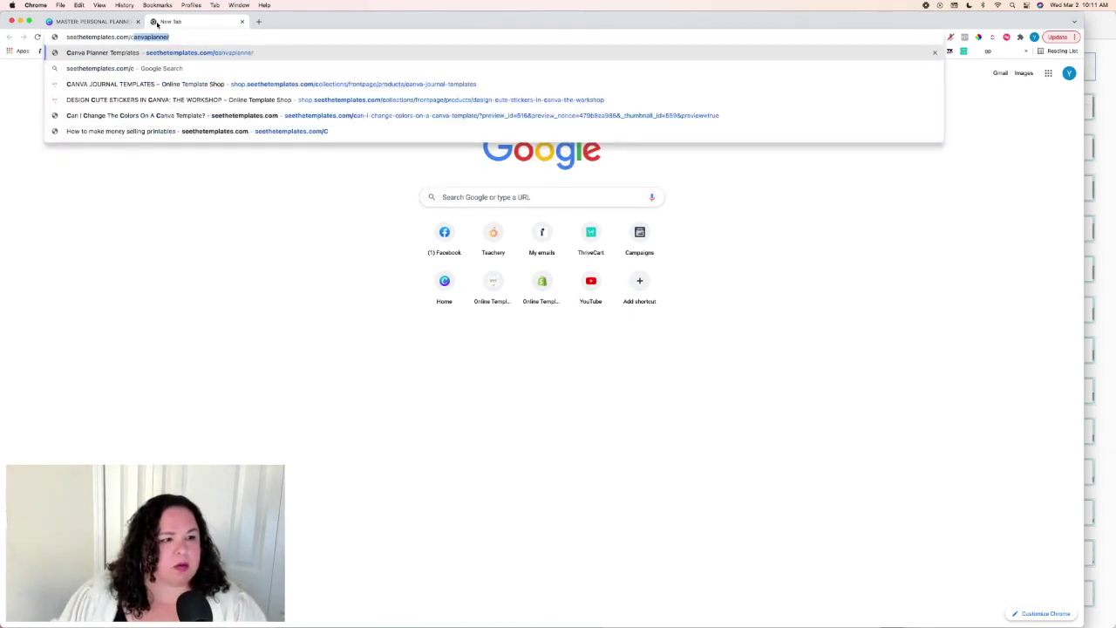
{"action": "key", "text": "Return"}
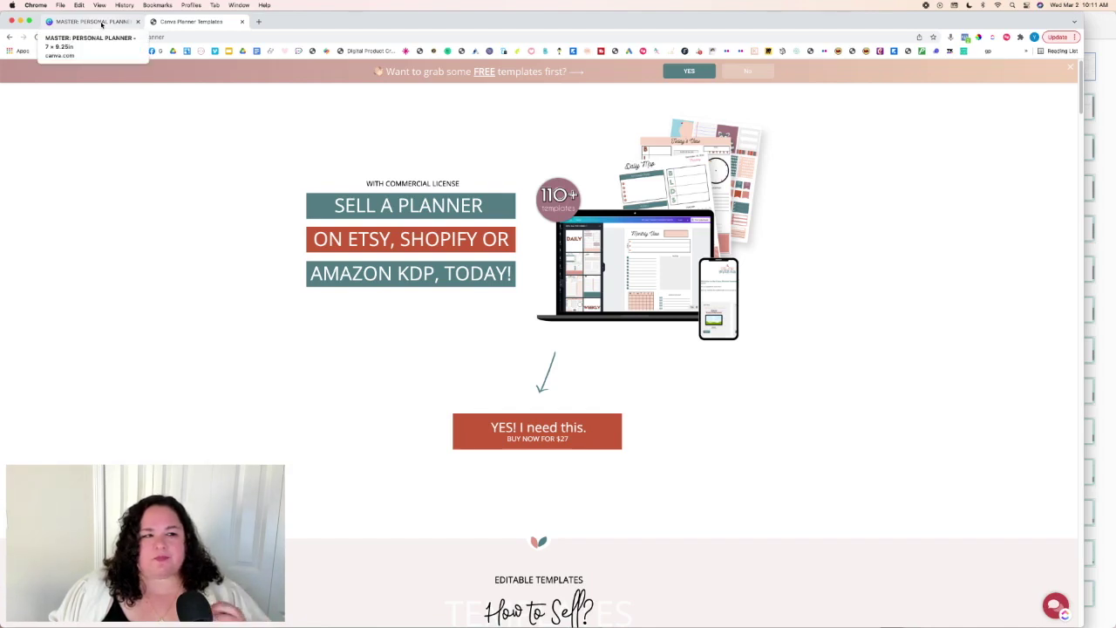
Bring GoodNotes' blueplanner notebook forward and go to page 4, the blank teal spread.
{"action": "mouse_move", "coordinate": [575, 623]}
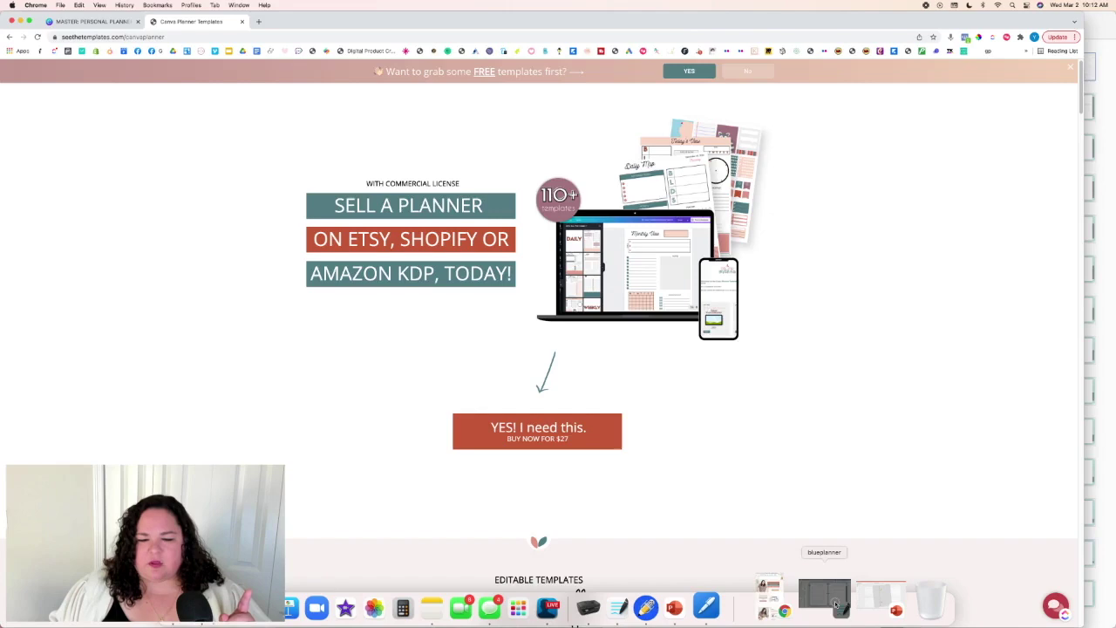
{"action": "left_click", "coordinate": [826, 600]}
{"action": "left_click", "coordinate": [79, 404]}
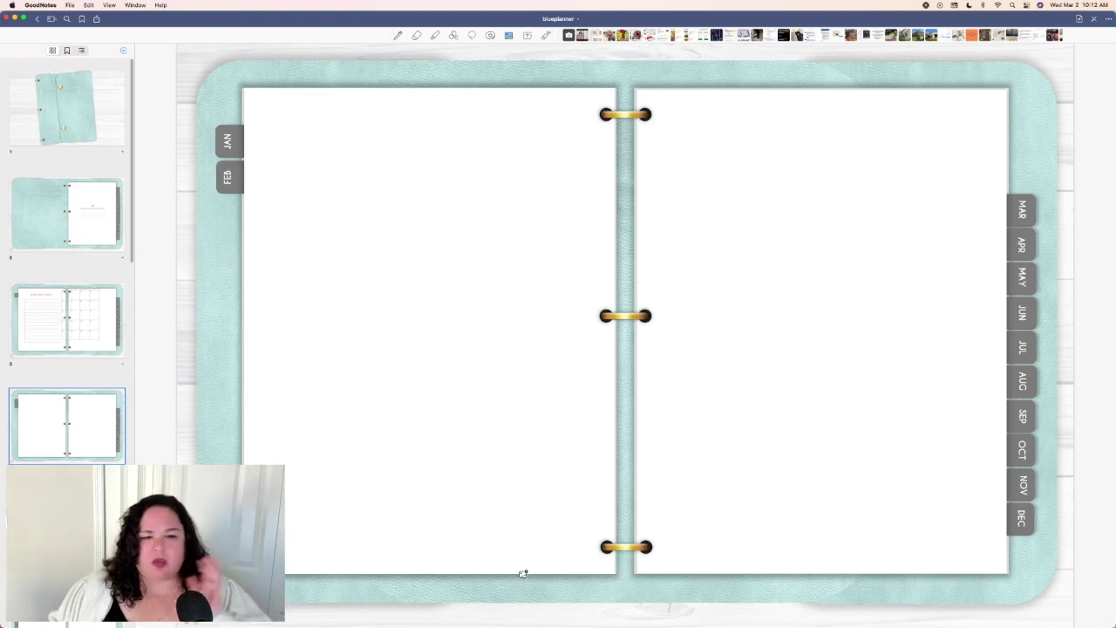
{"action": "mouse_move", "coordinate": [518, 624]}
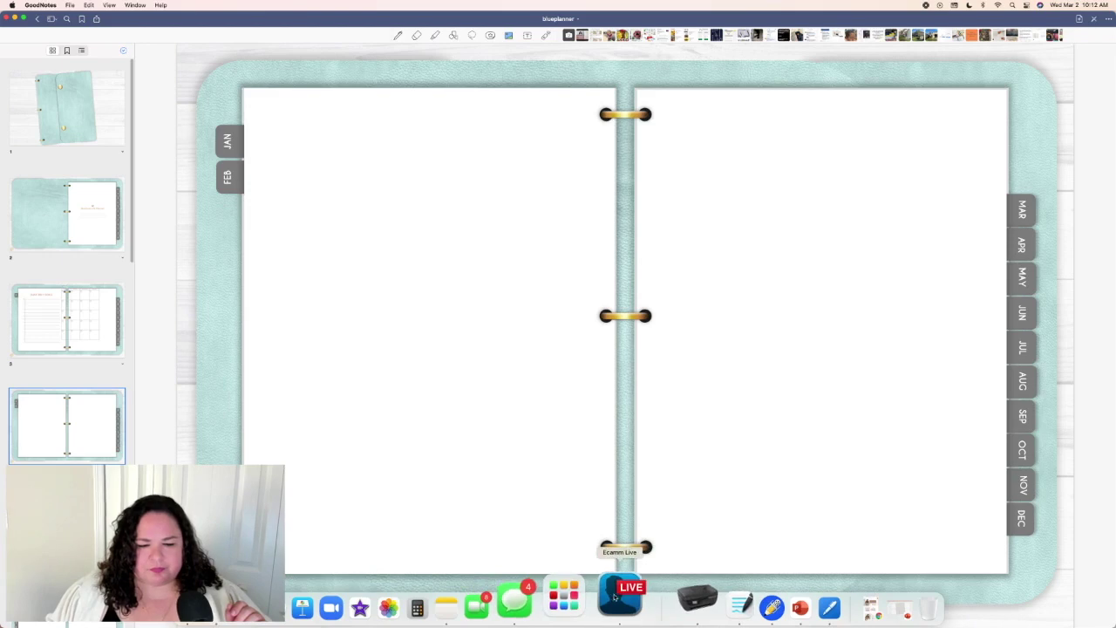
{"action": "left_click", "coordinate": [636, 596]}
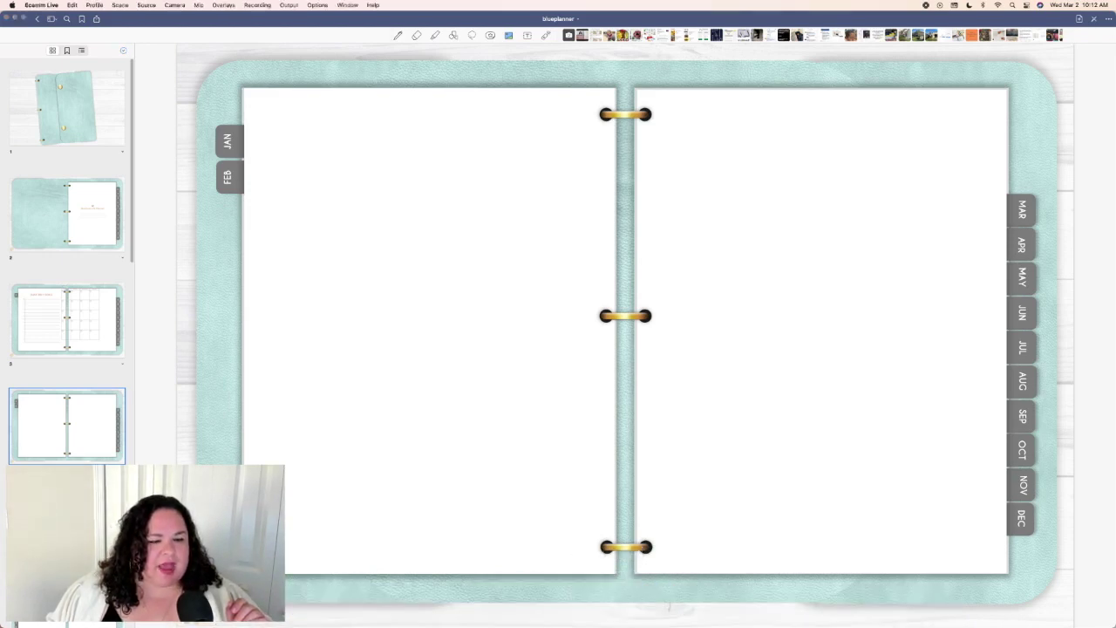